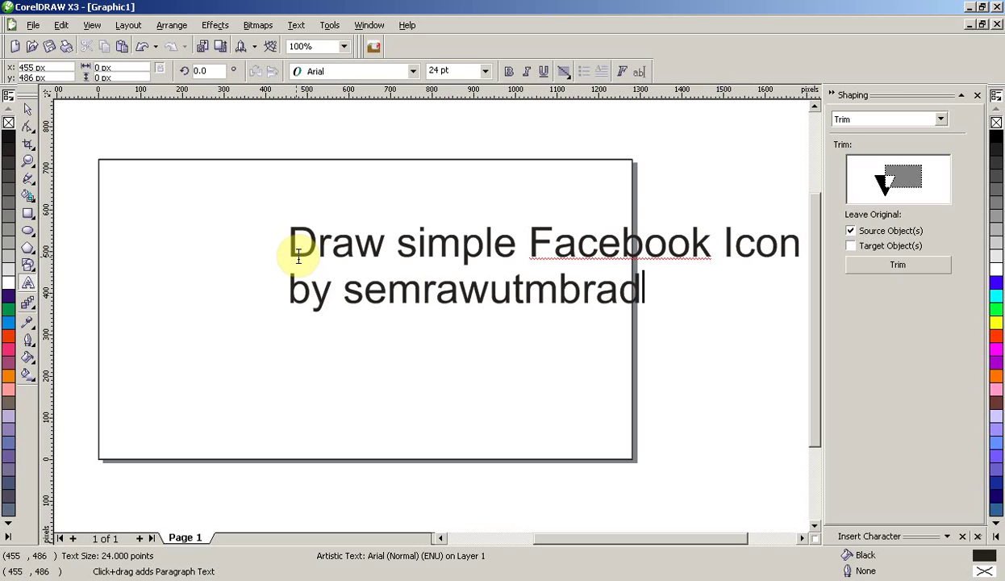
Step: Shrink the title text to about 13.7 pt and place it just above the page
{"action": "left_click", "coordinate": [29, 112]}
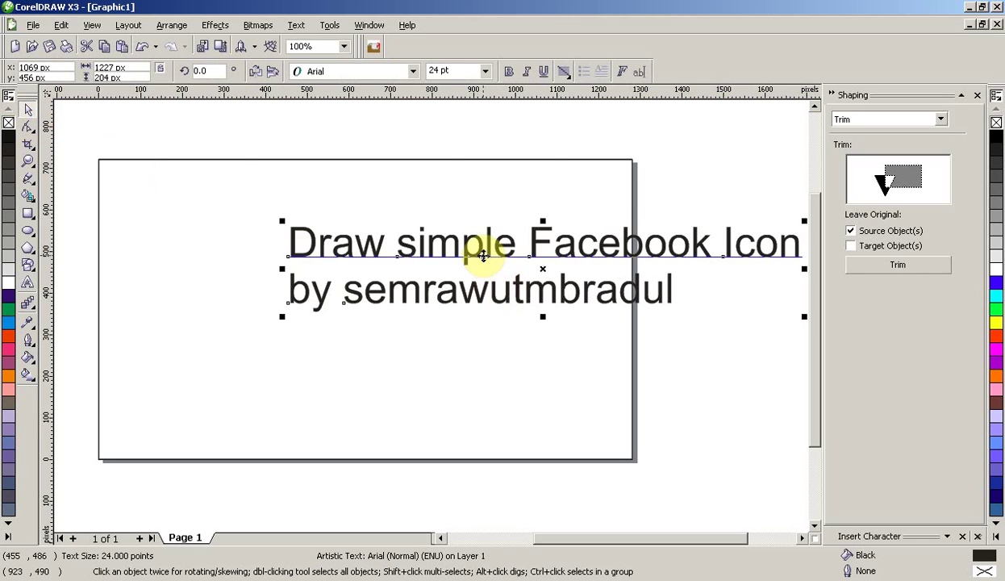
{"action": "left_click_drag", "start_coordinate": [478, 244], "coordinate": [304, 164]}
{"action": "left_click_drag", "start_coordinate": [627, 224], "coordinate": [464, 189]}
{"action": "left_click_drag", "start_coordinate": [268, 177], "coordinate": [377, 149]}
{"action": "right_click", "coordinate": [908, 580]}
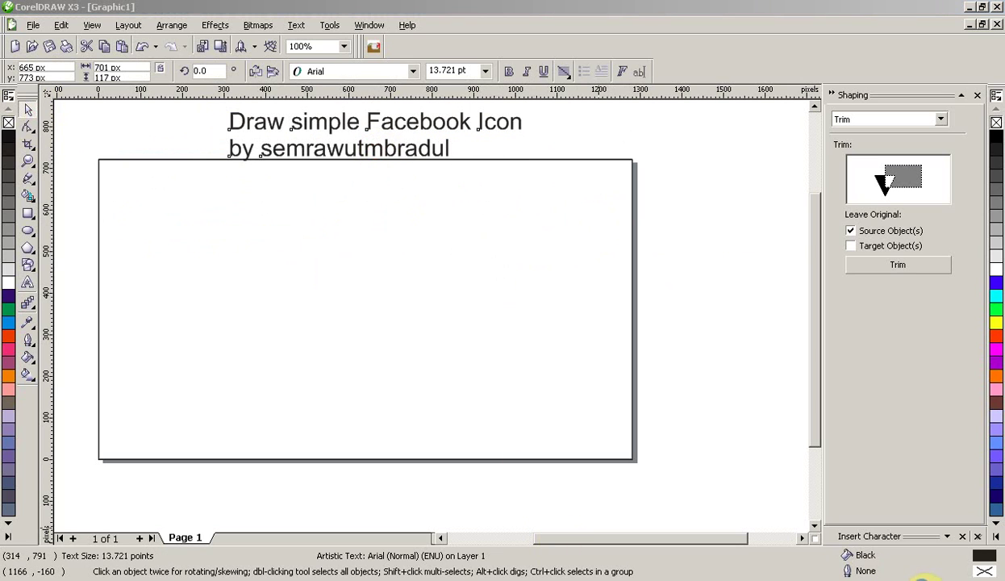
{"action": "left_click", "coordinate": [856, 377]}
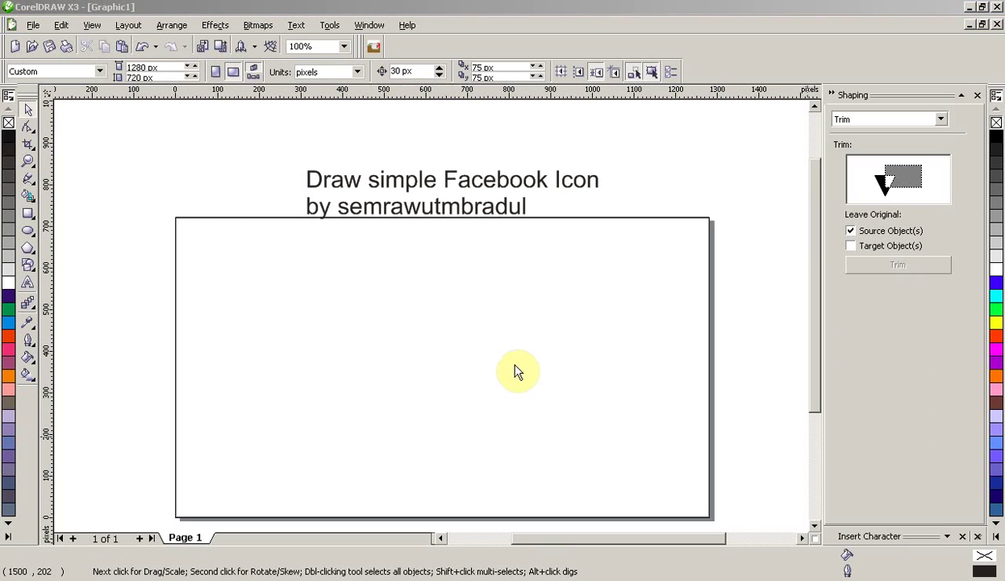
{"action": "left_click", "coordinate": [481, 360]}
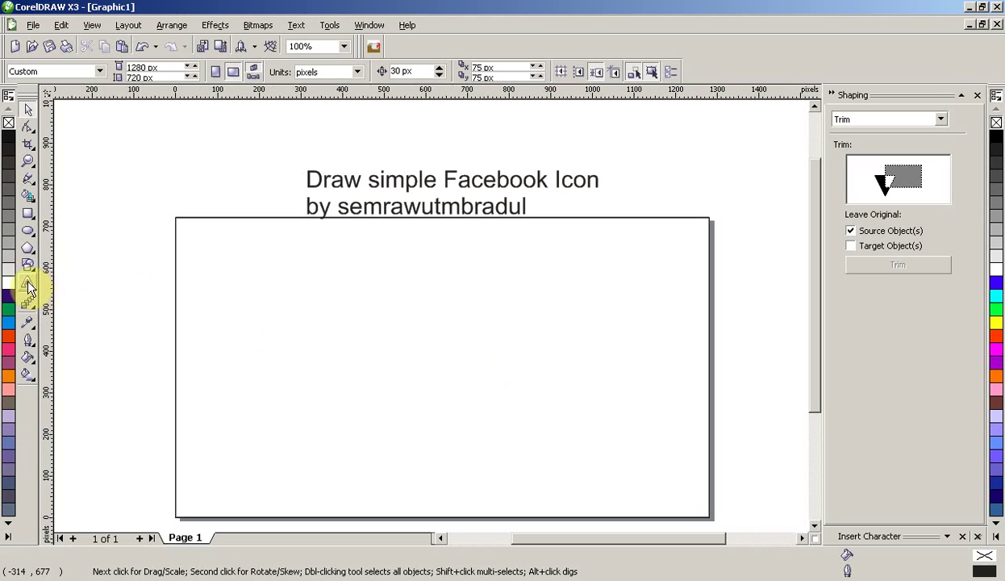
Step: Draw a square about 392 px wide in the middle of the page and round all its corners to 30
{"action": "left_click", "coordinate": [28, 216]}
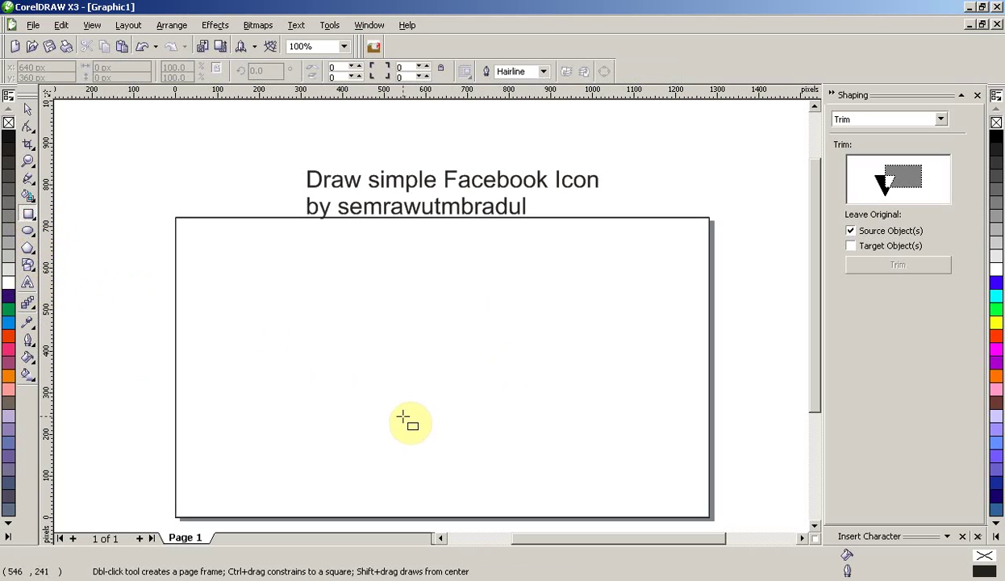
{"action": "left_click_drag", "start_coordinate": [436, 355], "coordinate": [519, 413]}
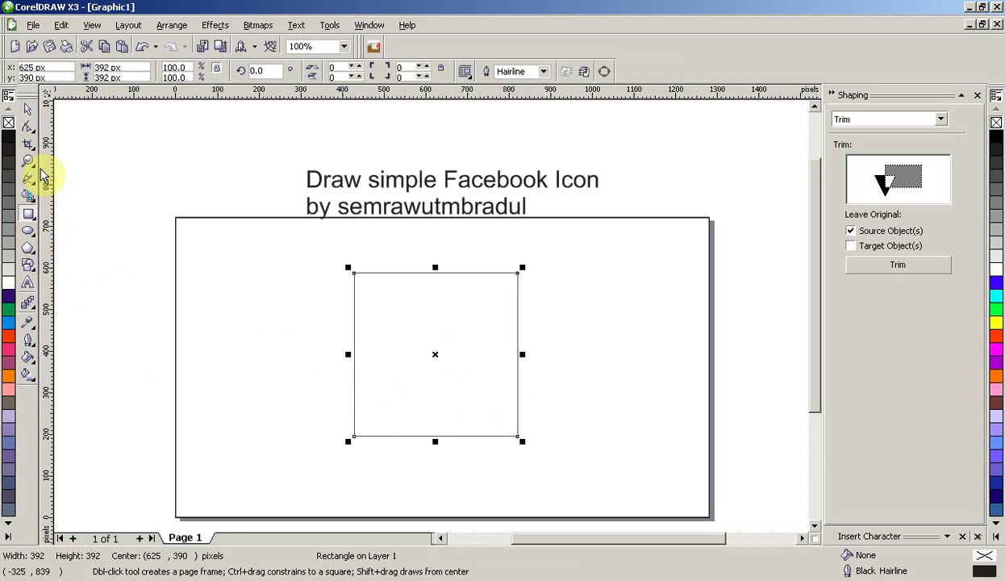
{"action": "left_click", "coordinate": [30, 128]}
{"action": "left_click_drag", "start_coordinate": [355, 274], "coordinate": [366, 286]}
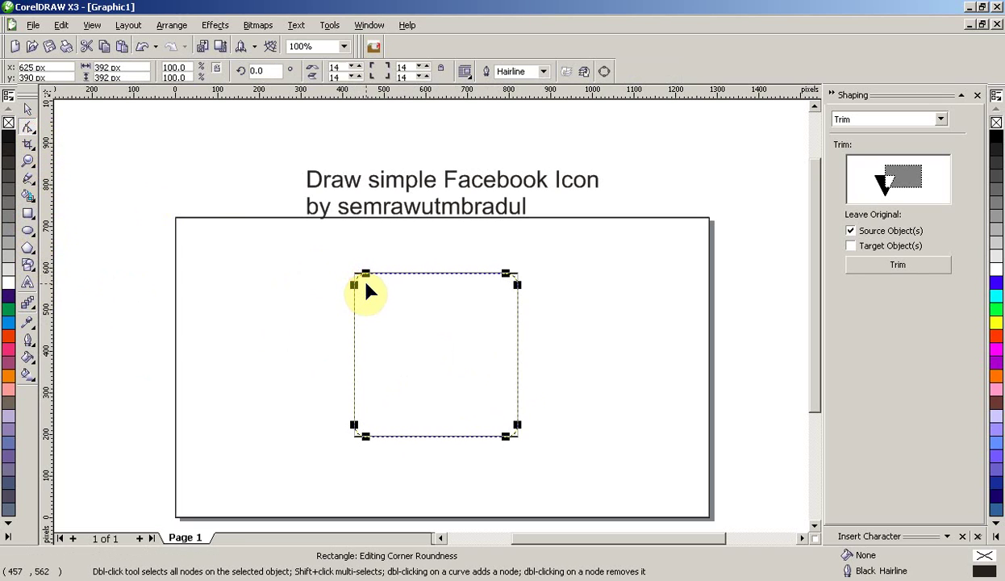
{"action": "left_click", "coordinate": [28, 109]}
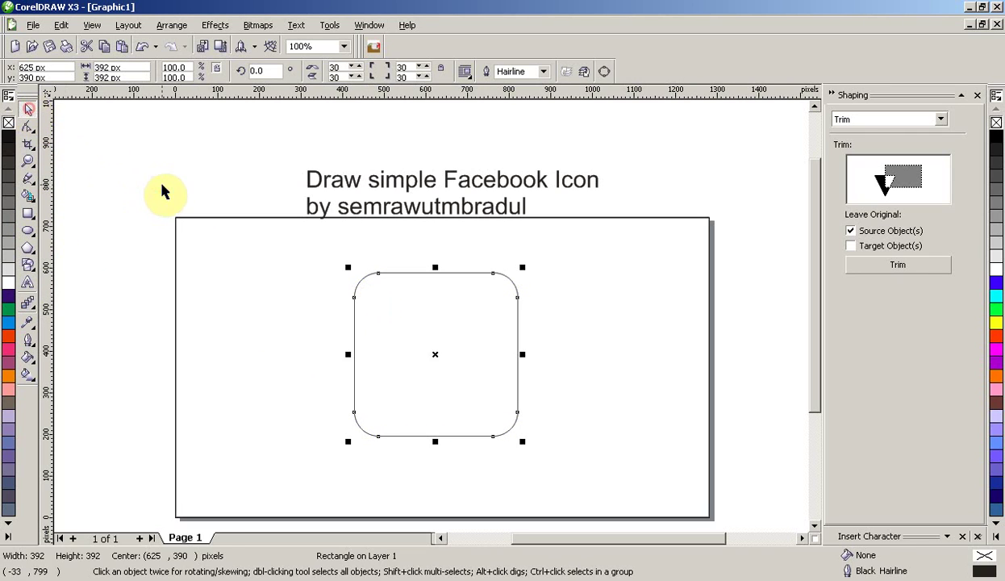
{"action": "left_click", "coordinate": [428, 323]}
Step: Fill the rounded square with Cyan from the colour palette
{"action": "scroll", "coordinate": [427, 317], "scroll_direction": "up", "scroll_amount": 2}
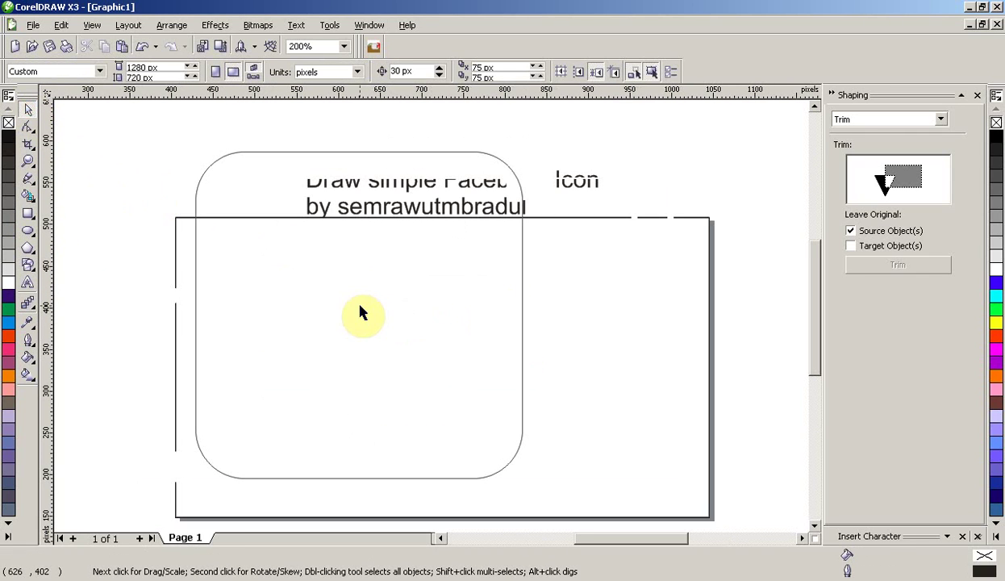
{"action": "left_click", "coordinate": [360, 305]}
{"action": "left_click_drag", "start_coordinate": [9, 323], "coordinate": [225, 403]}
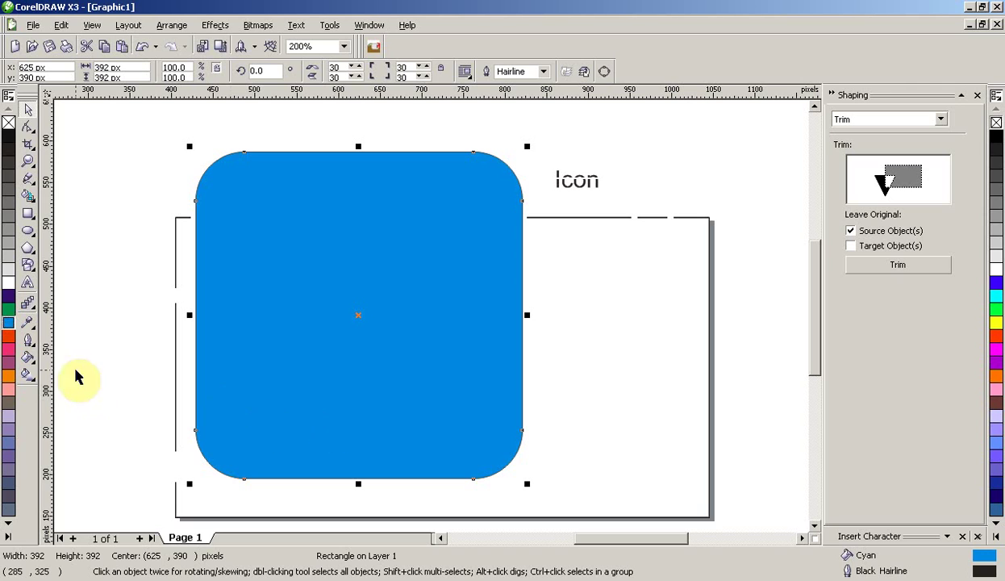
Step: Set up a linear two-colour fountain fill for the square, from cyan to dark blue C94 M58 Y25 K2
{"action": "left_click", "coordinate": [27, 346]}
{"action": "left_click", "coordinate": [30, 357]}
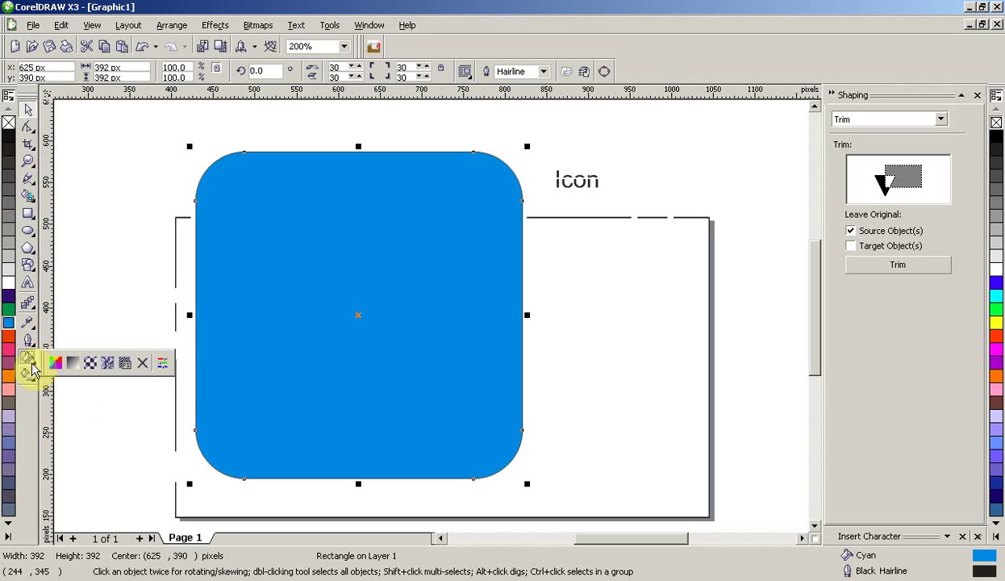
{"action": "left_click", "coordinate": [74, 362]}
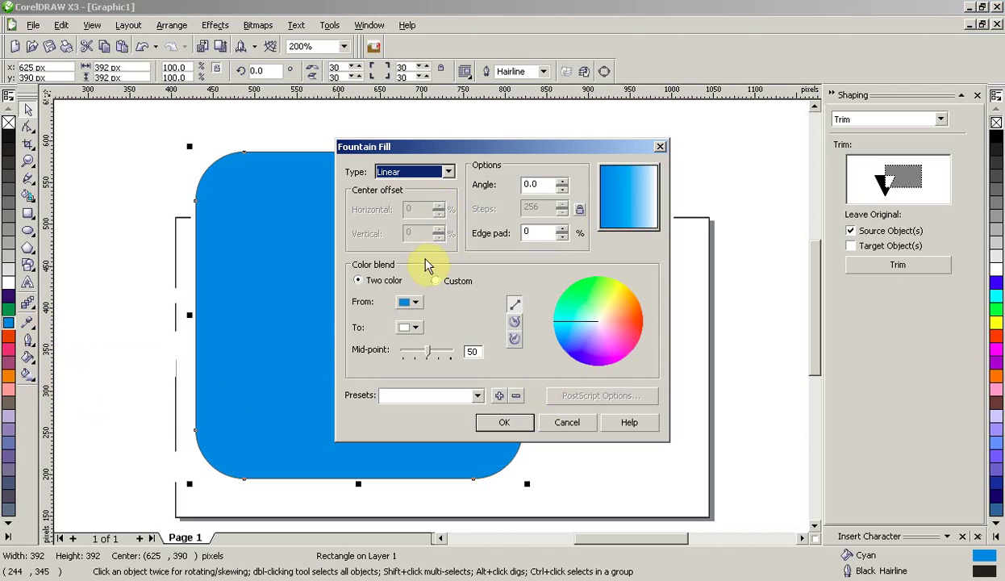
{"action": "left_click", "coordinate": [413, 328]}
{"action": "left_click", "coordinate": [424, 345]}
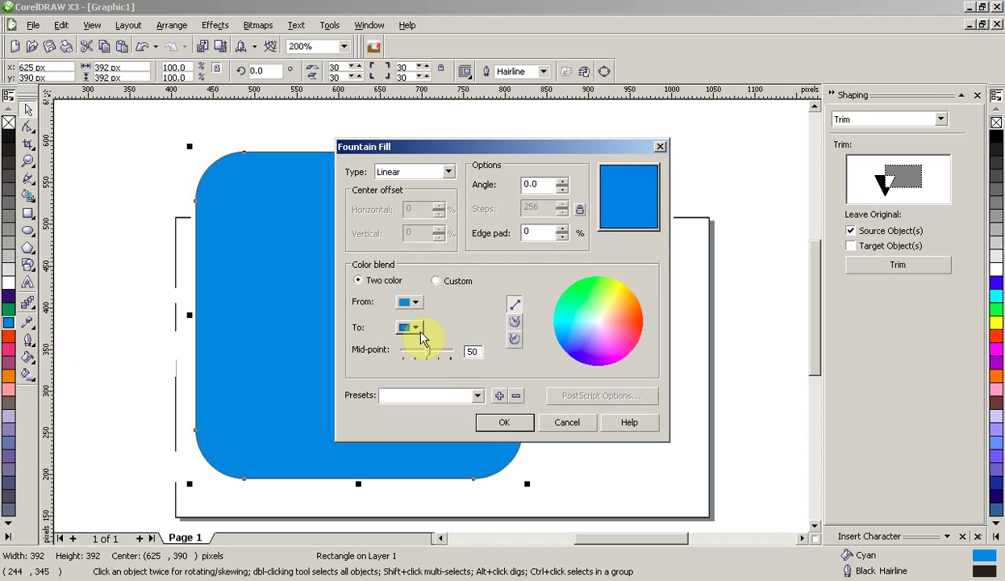
{"action": "left_click", "coordinate": [417, 329]}
{"action": "left_click", "coordinate": [434, 436]}
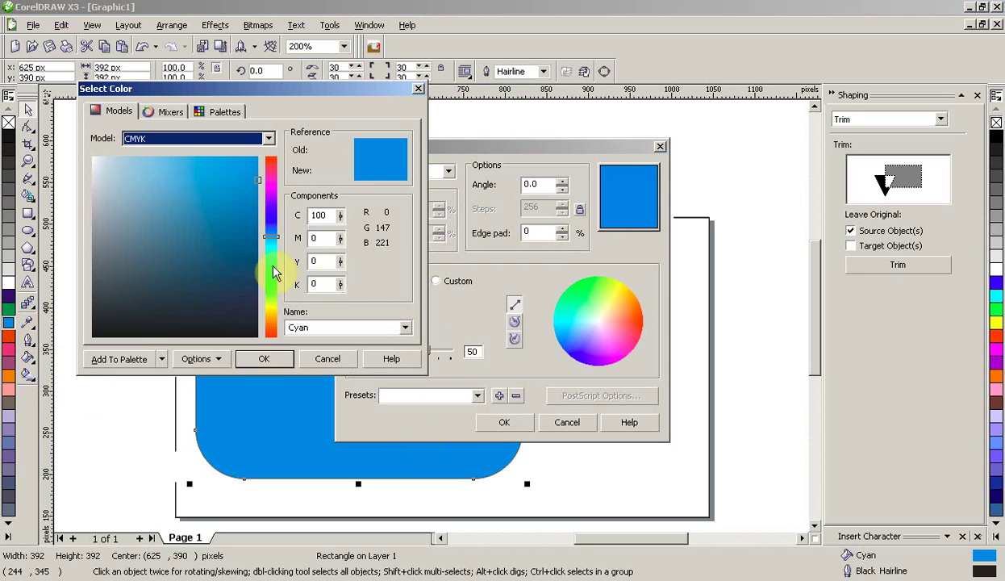
{"action": "left_click_drag", "start_coordinate": [246, 257], "coordinate": [263, 242]}
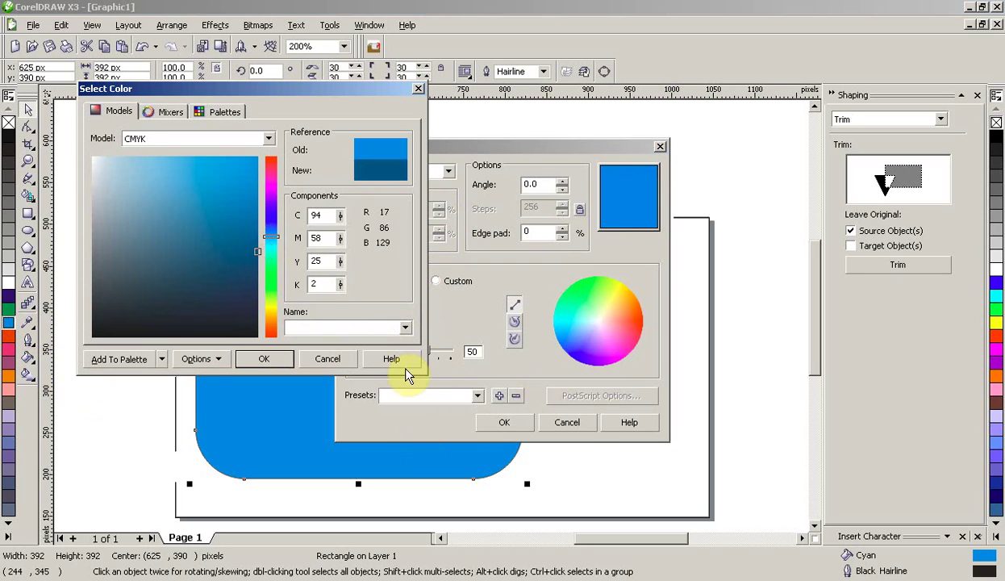
{"action": "left_click", "coordinate": [278, 359]}
Step: Angle the gradient to about -91 degrees, apply it to the rounded square and remove the square's outline
{"action": "left_click_drag", "start_coordinate": [621, 195], "coordinate": [628, 280]}
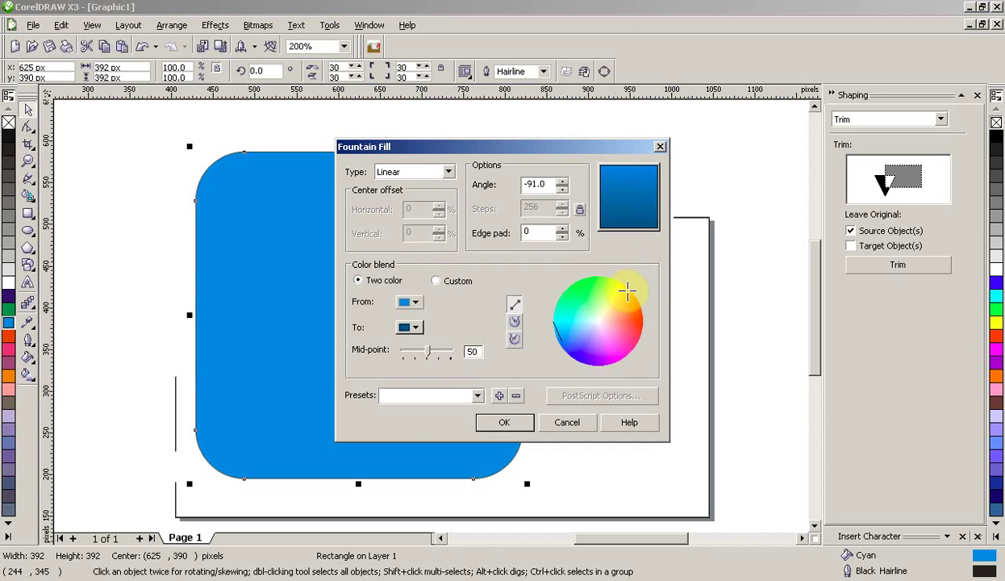
{"action": "left_click", "coordinate": [504, 423]}
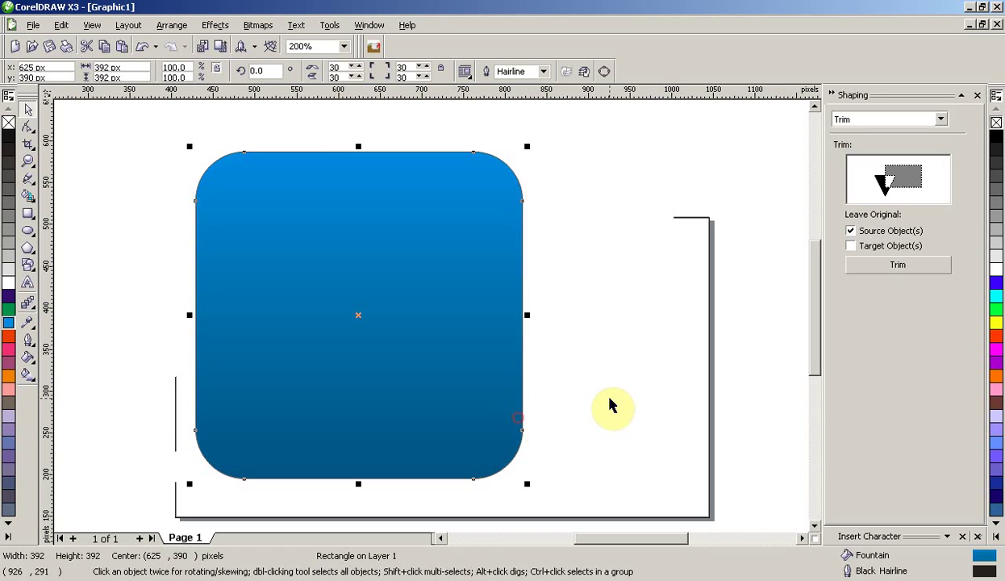
{"action": "right_click", "coordinate": [9, 124]}
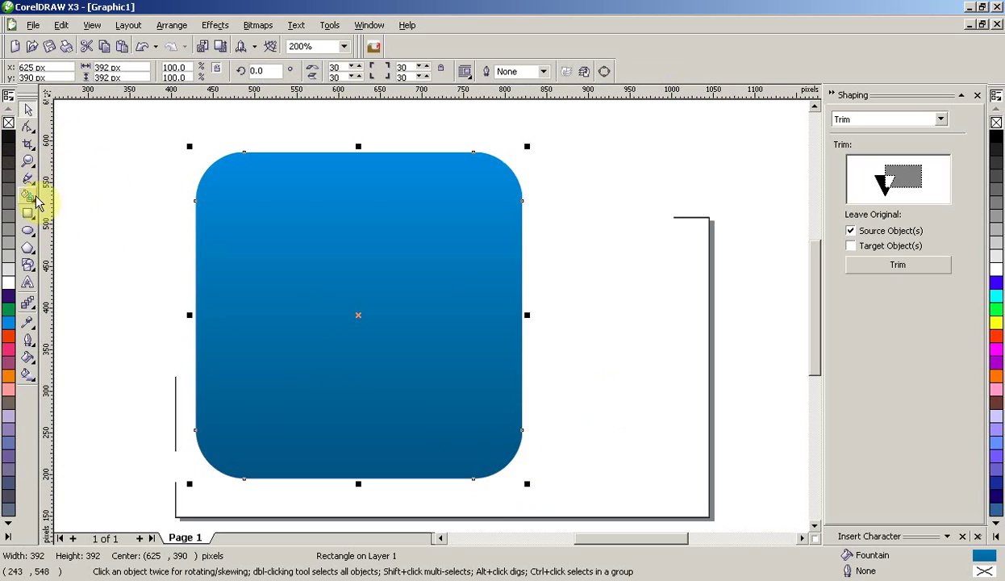
Step: Add a centred copy of the rounded square scaled to about 375 px and give it a black hairline outline
{"action": "left_click_drag", "start_coordinate": [192, 148], "coordinate": [196, 154]}
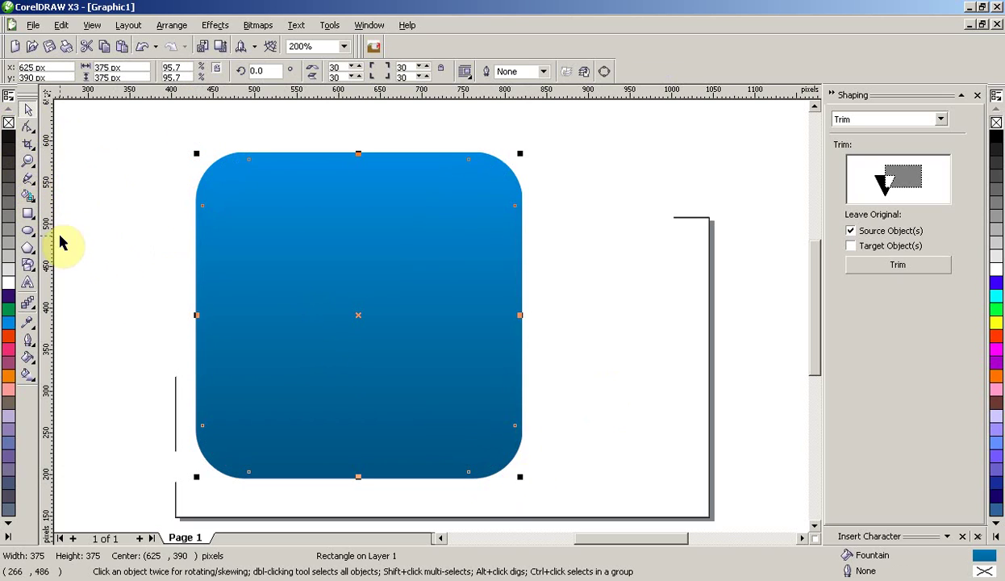
{"action": "right_click", "coordinate": [10, 138]}
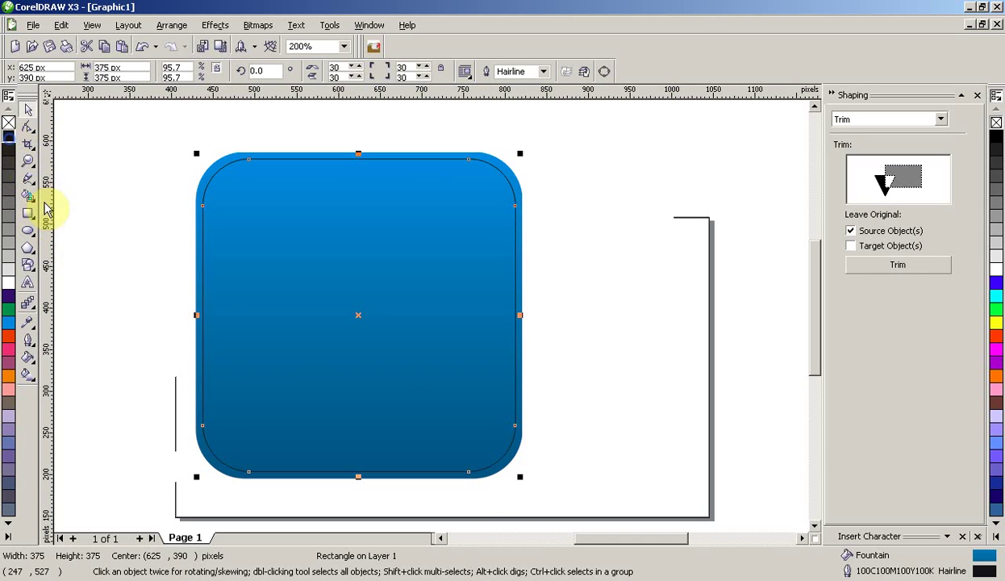
Step: Draw a closed Bezier curve that sweeps diagonally across the icon and loops around its right, lower and left sides
{"action": "left_click", "coordinate": [27, 177]}
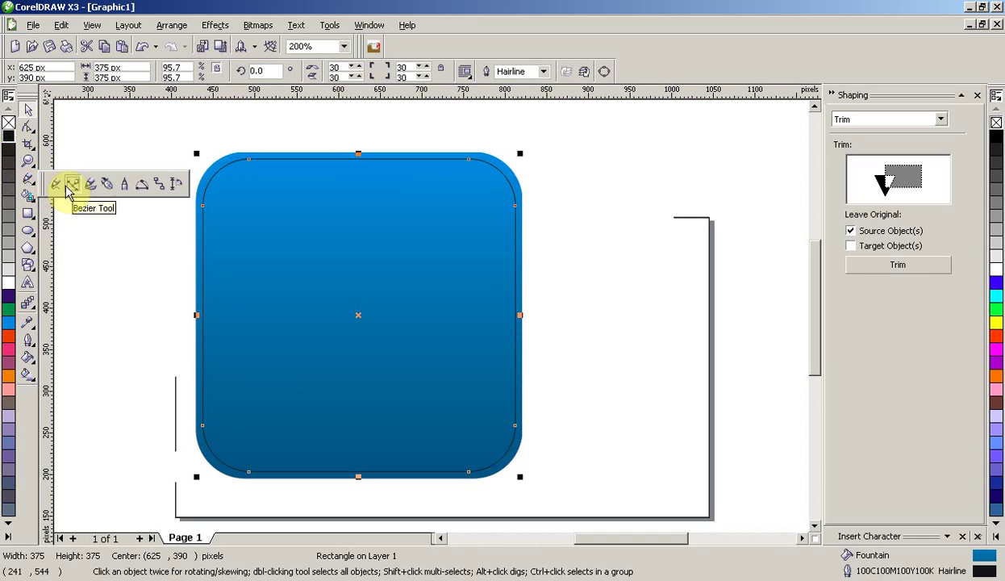
{"action": "left_click", "coordinate": [71, 186]}
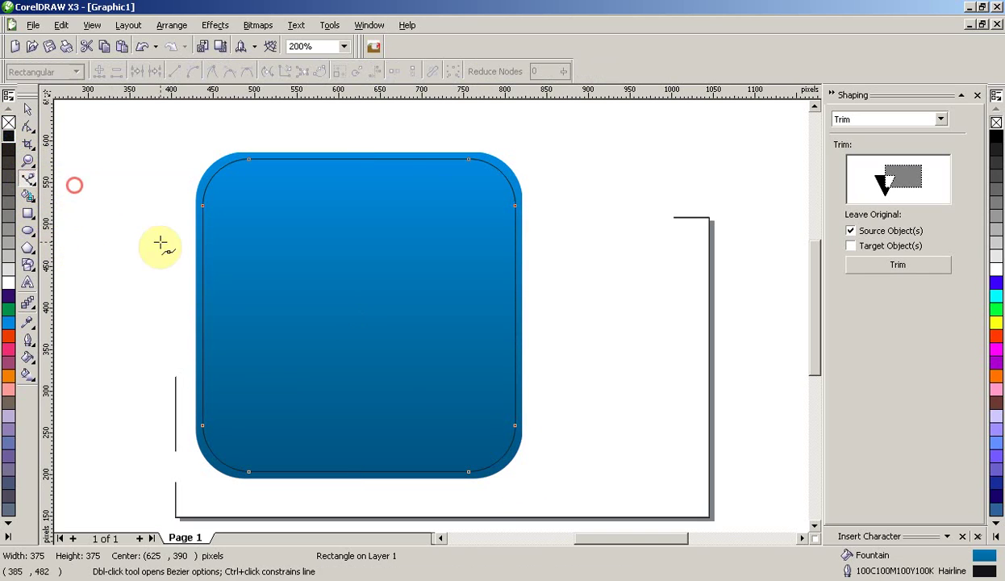
{"action": "left_click", "coordinate": [145, 319]}
{"action": "left_click_drag", "start_coordinate": [363, 237], "coordinate": [445, 190]}
{"action": "left_click", "coordinate": [445, 139]}
{"action": "left_click_drag", "start_coordinate": [563, 160], "coordinate": [624, 194]}
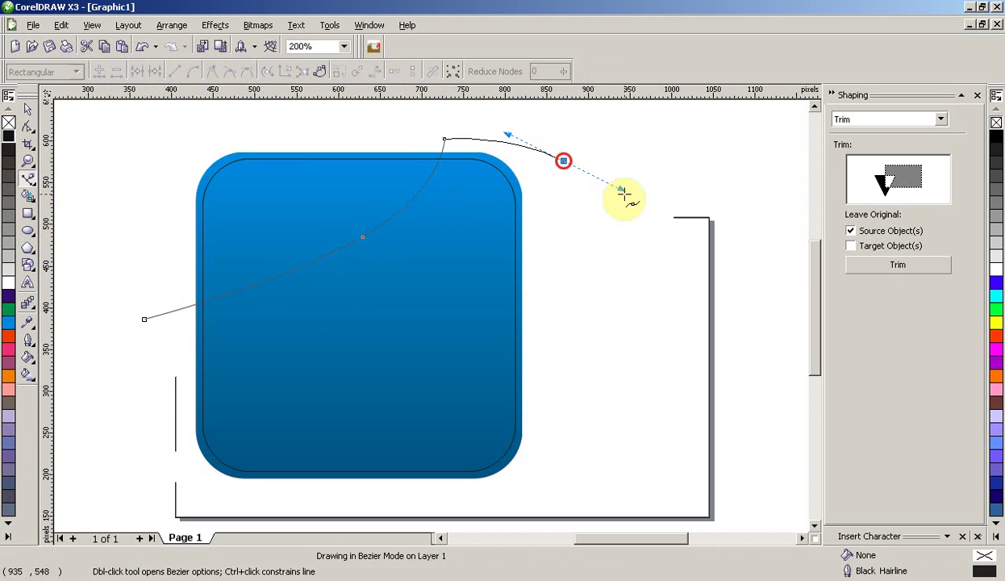
{"action": "left_click", "coordinate": [605, 359]}
{"action": "left_click_drag", "start_coordinate": [490, 500], "coordinate": [404, 506]}
{"action": "left_click_drag", "start_coordinate": [178, 500], "coordinate": [146, 479]}
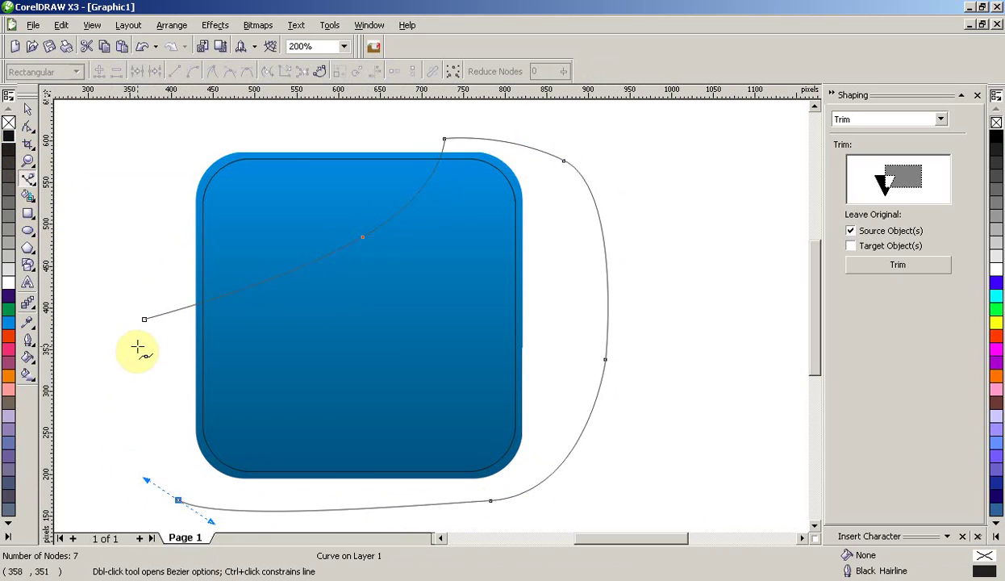
{"action": "left_click_drag", "start_coordinate": [145, 320], "coordinate": [101, 332]}
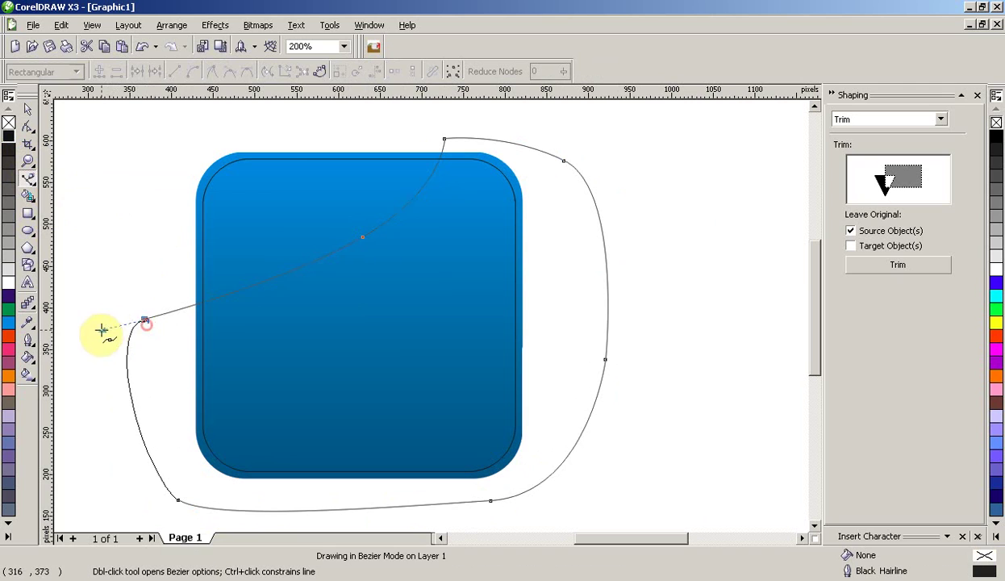
Step: Trim the inner rounded square with the Bezier curve and delete the curve
{"action": "left_click", "coordinate": [860, 266]}
{"action": "left_click", "coordinate": [325, 215]}
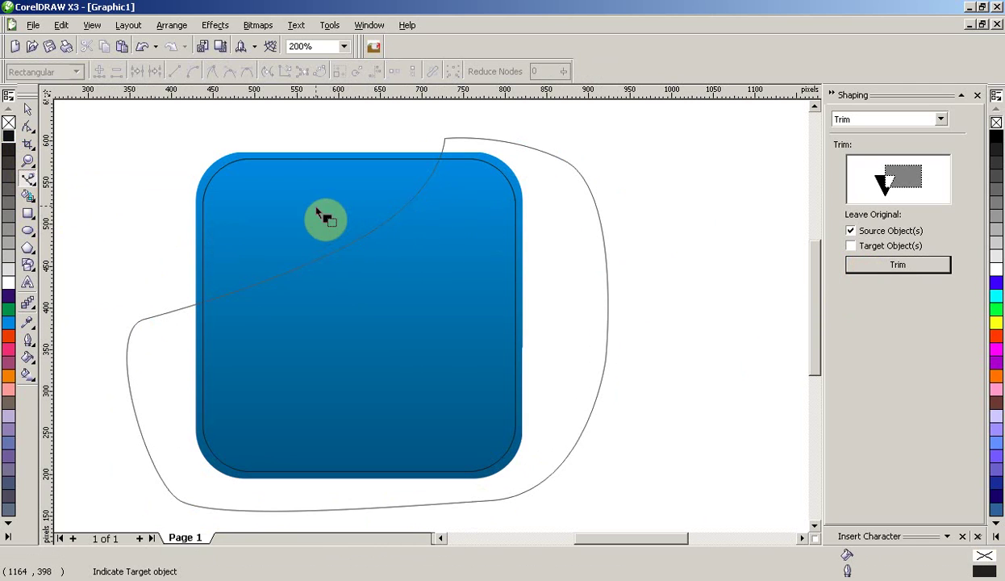
{"action": "left_click", "coordinate": [25, 109]}
{"action": "left_click", "coordinate": [607, 273]}
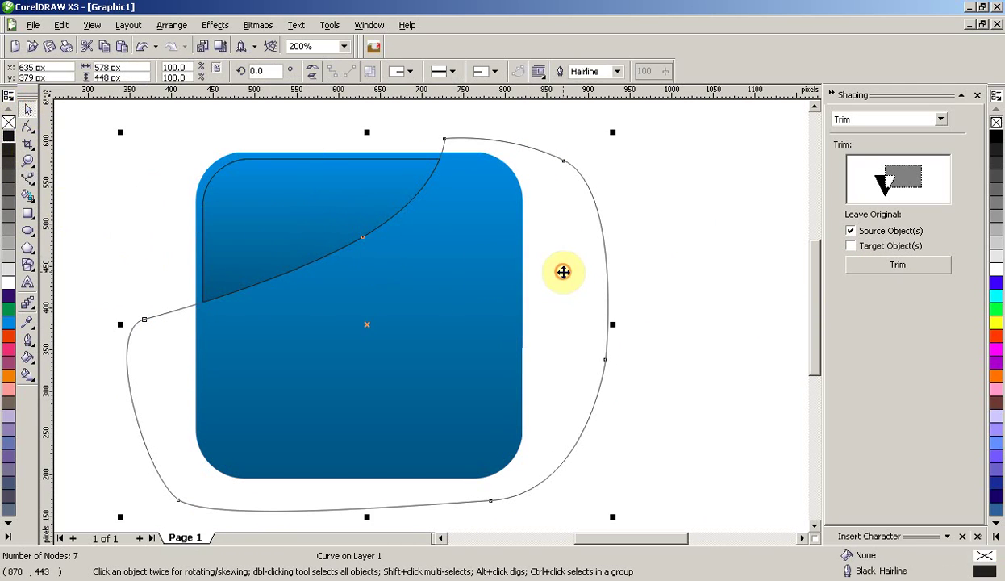
{"action": "key", "text": "Delete"}
Step: Remove the outline of the trimmed upper-left shape and fill it with white
{"action": "left_click", "coordinate": [282, 224]}
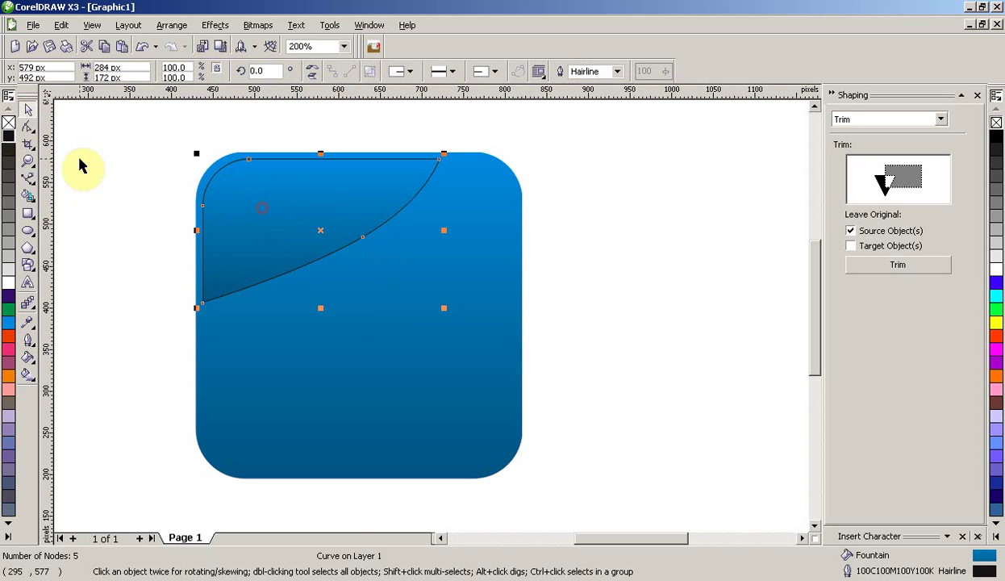
{"action": "right_click", "coordinate": [8, 122]}
{"action": "left_click", "coordinate": [9, 280]}
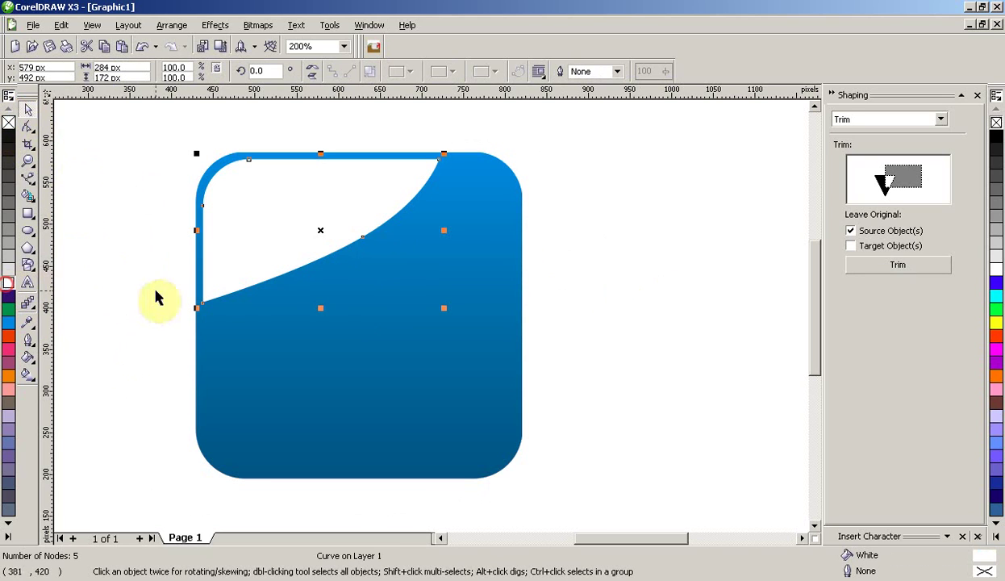
Step: Apply a linear transparency to the white highlight, fading diagonally from beyond its upper-left corner toward the icon's centre
{"action": "left_click", "coordinate": [28, 305]}
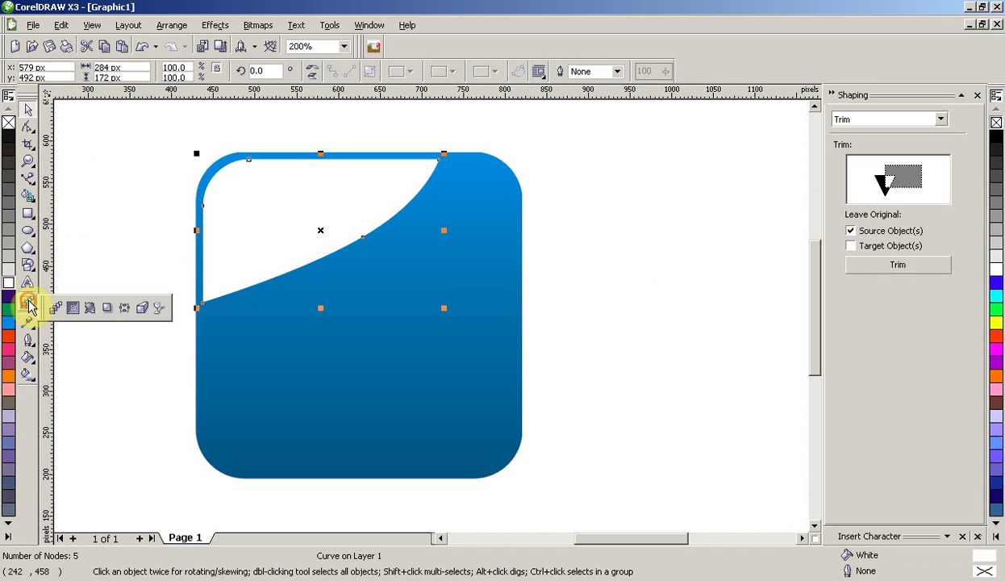
{"action": "left_click", "coordinate": [154, 313]}
{"action": "left_click_drag", "start_coordinate": [179, 130], "coordinate": [292, 278]}
{"action": "left_click_drag", "start_coordinate": [179, 131], "coordinate": [179, 107]}
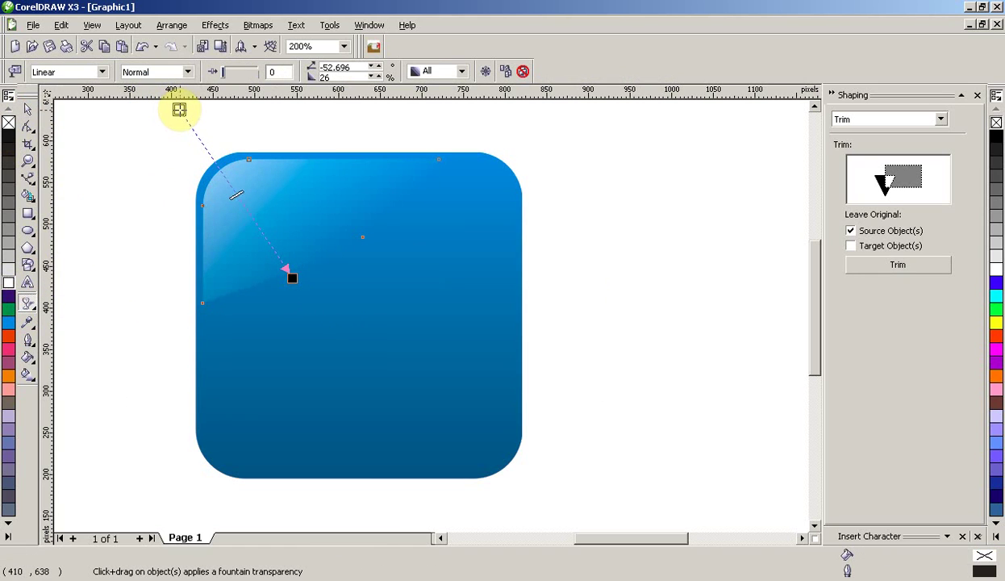
{"action": "left_click", "coordinate": [25, 109]}
{"action": "left_click", "coordinate": [97, 215]}
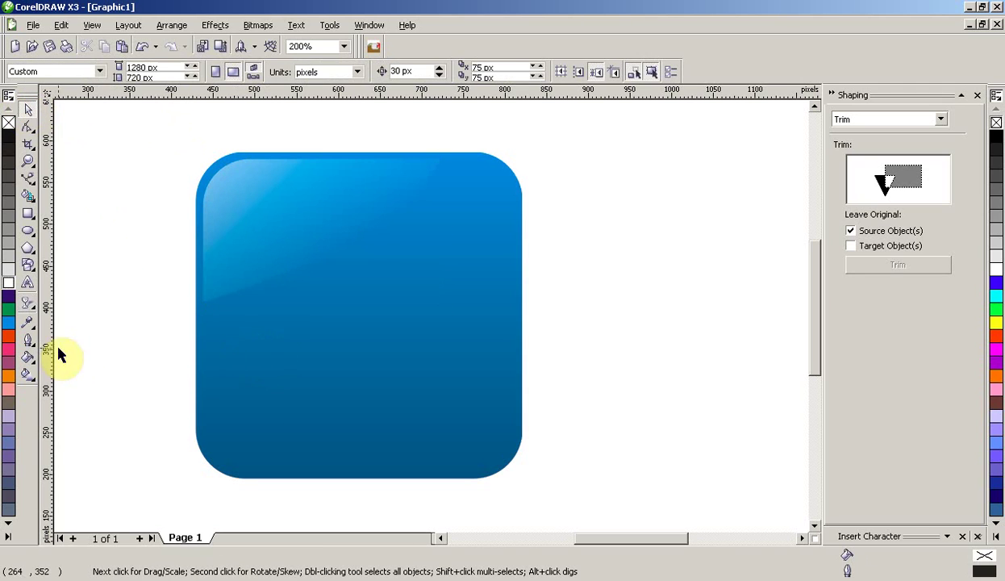
Step: Add the letter "f" as artistic text in Arial 24 pt on the left half of the icon
{"action": "left_click", "coordinate": [28, 281]}
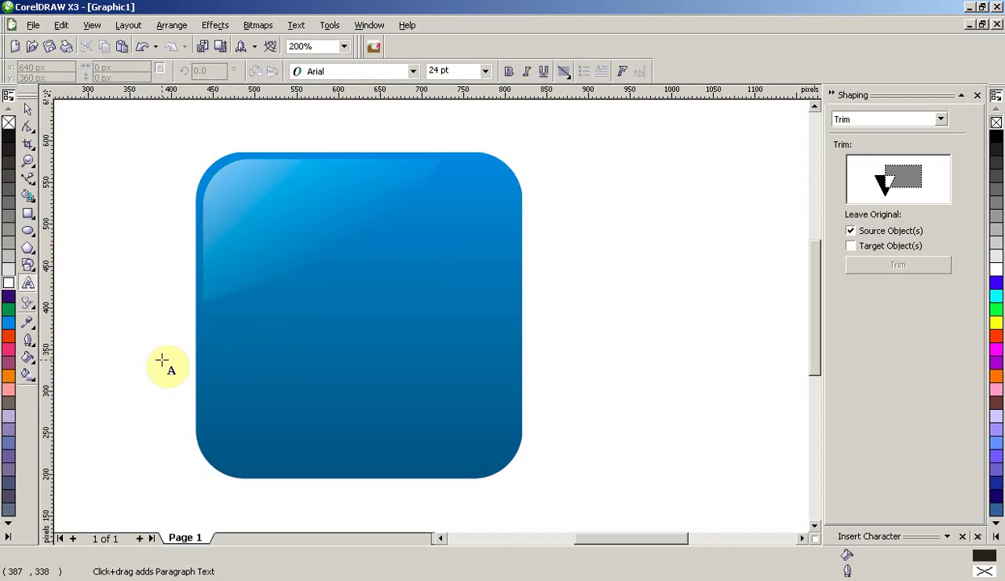
{"action": "left_click", "coordinate": [242, 350]}
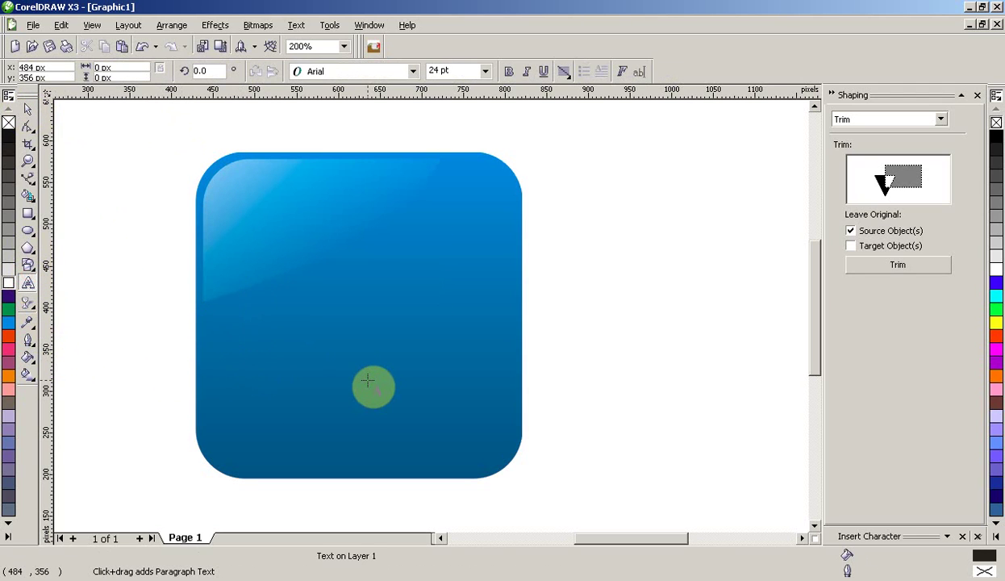
{"action": "type", "text": "f"}
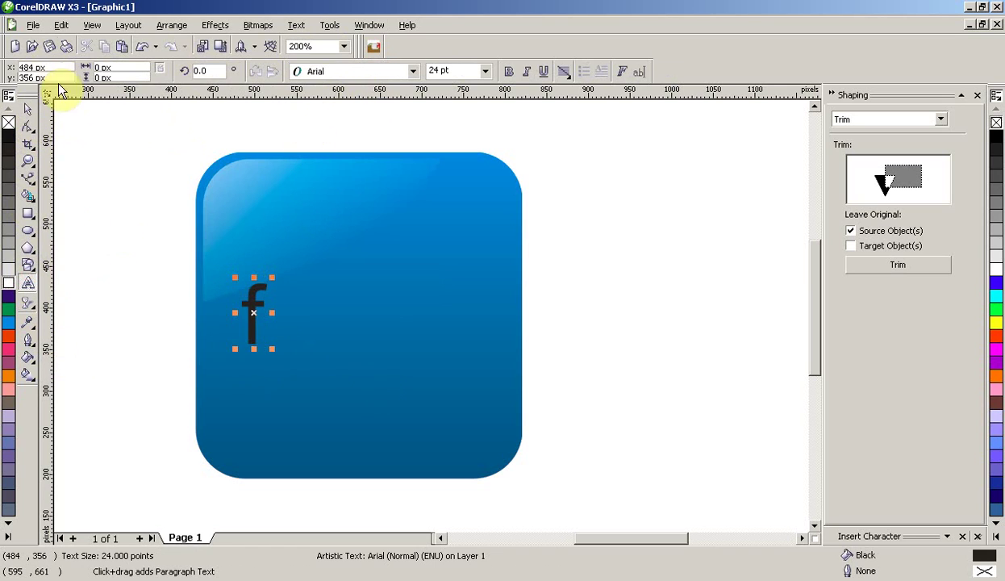
Step: Set the outline of the letter "f" to a black hairline
{"action": "left_click", "coordinate": [29, 111]}
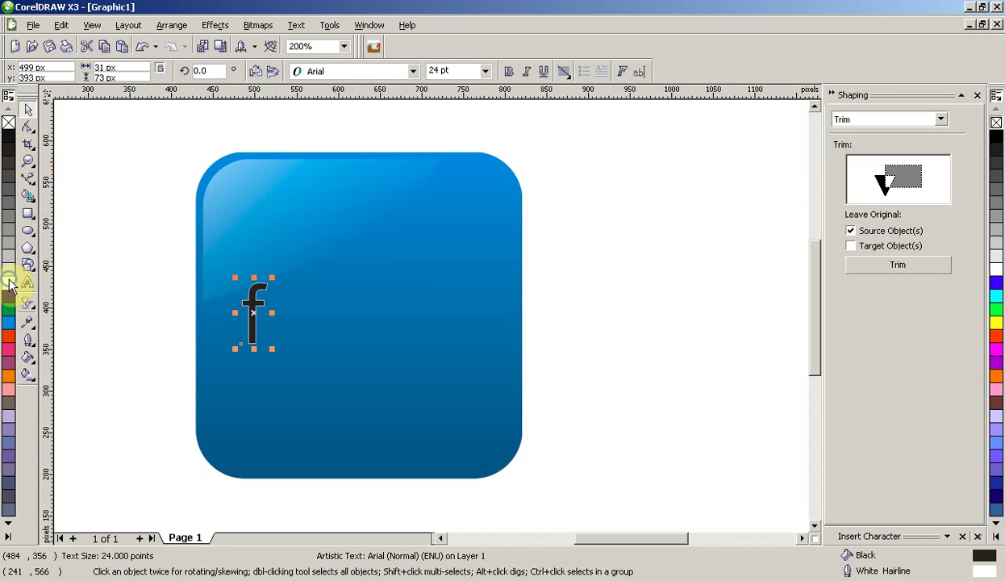
{"action": "right_click", "coordinate": [9, 136]}
{"action": "left_click", "coordinate": [88, 176]}
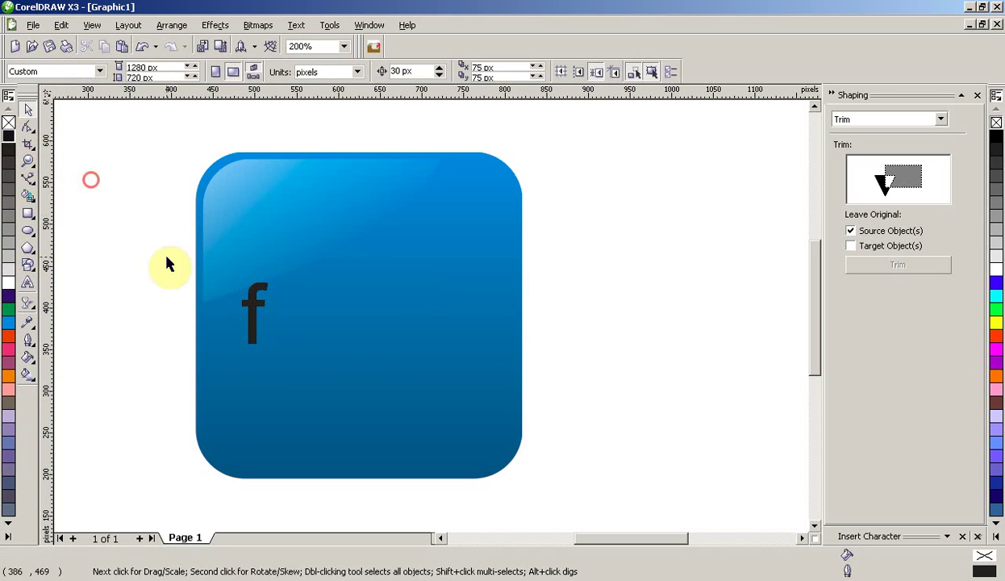
{"action": "left_click", "coordinate": [253, 318]}
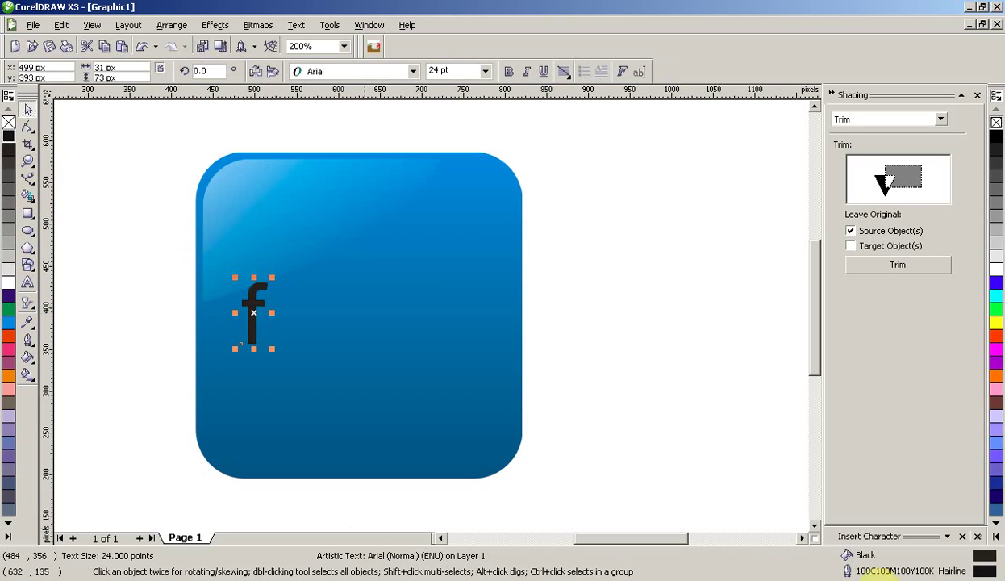
{"action": "right_click", "coordinate": [924, 580]}
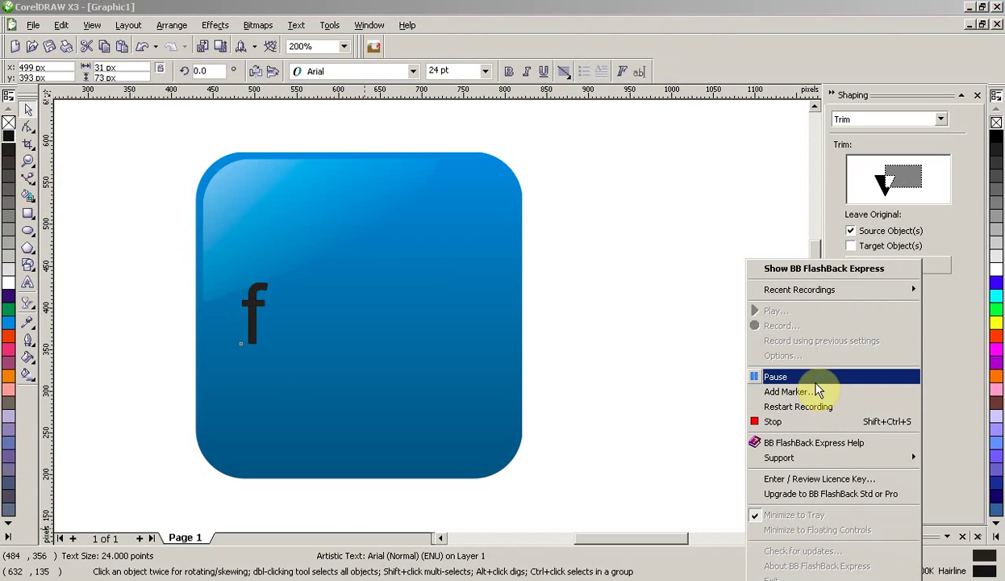
{"action": "left_click", "coordinate": [810, 378]}
{"action": "left_click", "coordinate": [604, 384]}
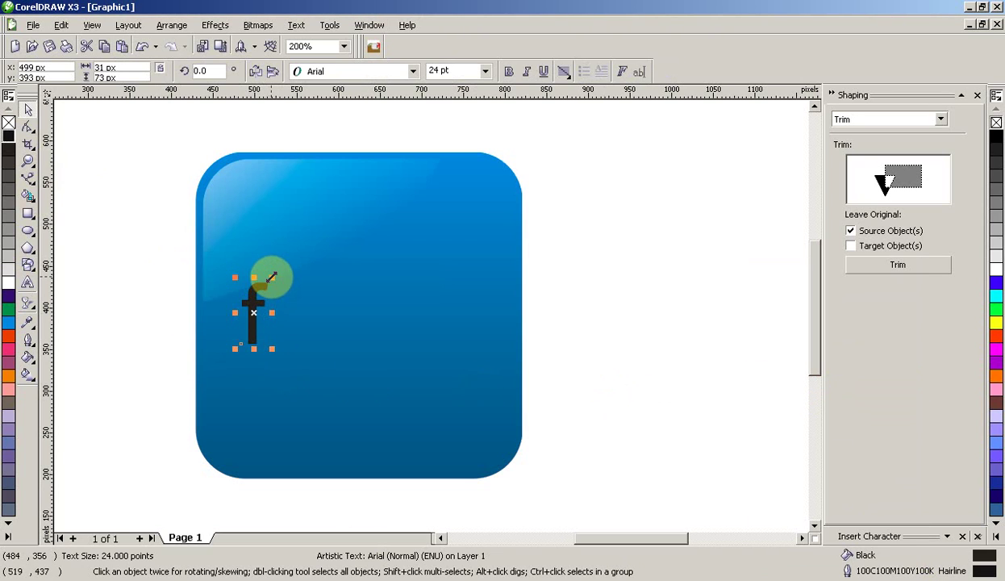
Step: Enlarge the letter "f" to about 111 pt and position it on the left half of the icon
{"action": "left_click_drag", "start_coordinate": [271, 277], "coordinate": [407, 153]}
{"action": "left_click_drag", "start_coordinate": [273, 218], "coordinate": [244, 330]}
{"action": "left_click_drag", "start_coordinate": [296, 262], "coordinate": [403, 162]}
{"action": "left_click_drag", "start_coordinate": [264, 225], "coordinate": [261, 235]}
Step: Fill the letter "f" with white and remove its outline
{"action": "left_click", "coordinate": [8, 282]}
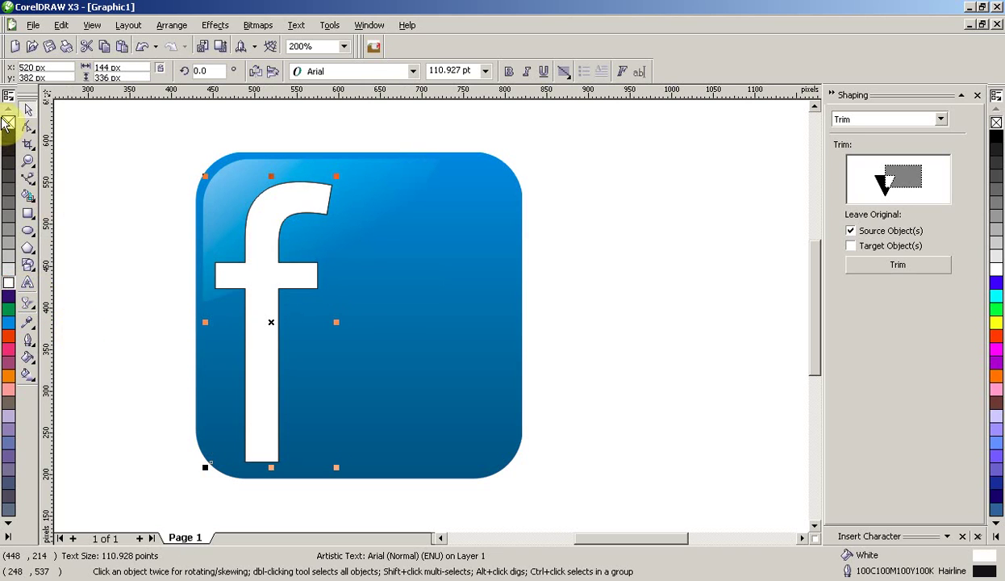
{"action": "left_click", "coordinate": [63, 166]}
{"action": "scroll", "coordinate": [498, 342], "scroll_direction": "down", "scroll_amount": 2}
{"action": "scroll", "coordinate": [426, 315], "scroll_direction": "up", "scroll_amount": 2}
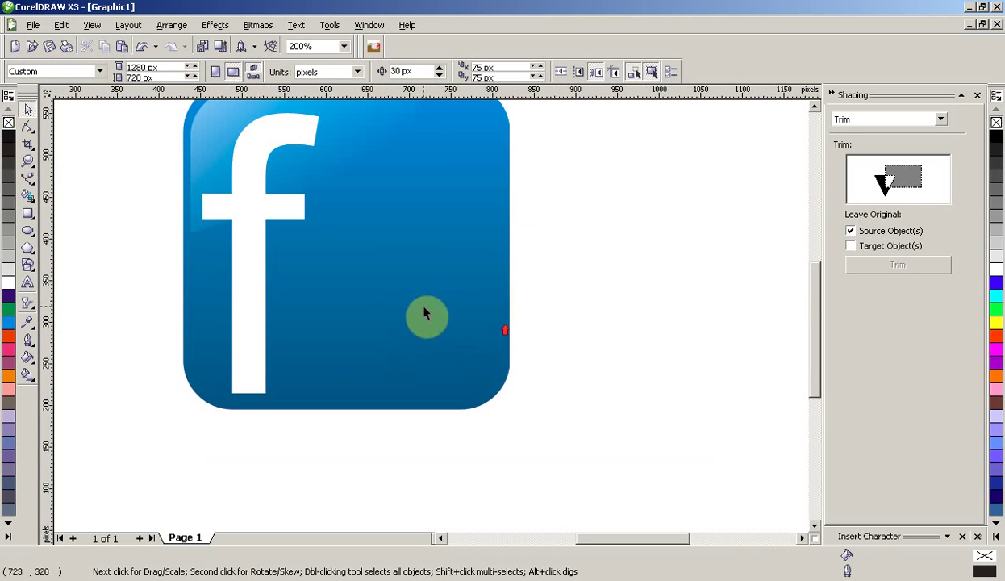
{"action": "scroll", "coordinate": [440, 319], "scroll_direction": "down", "scroll_amount": 2}
{"action": "scroll", "coordinate": [452, 315], "scroll_direction": "up", "scroll_amount": 2}
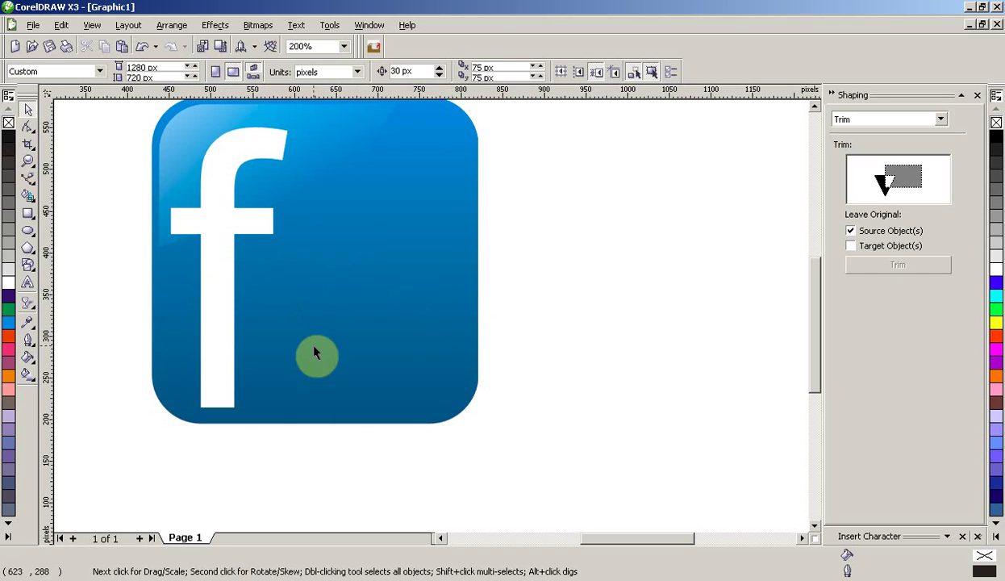
Step: Make a centred, smaller copy of the blue rounded square, about 364 px wide and high, in front of the icon
{"action": "left_click", "coordinate": [367, 277]}
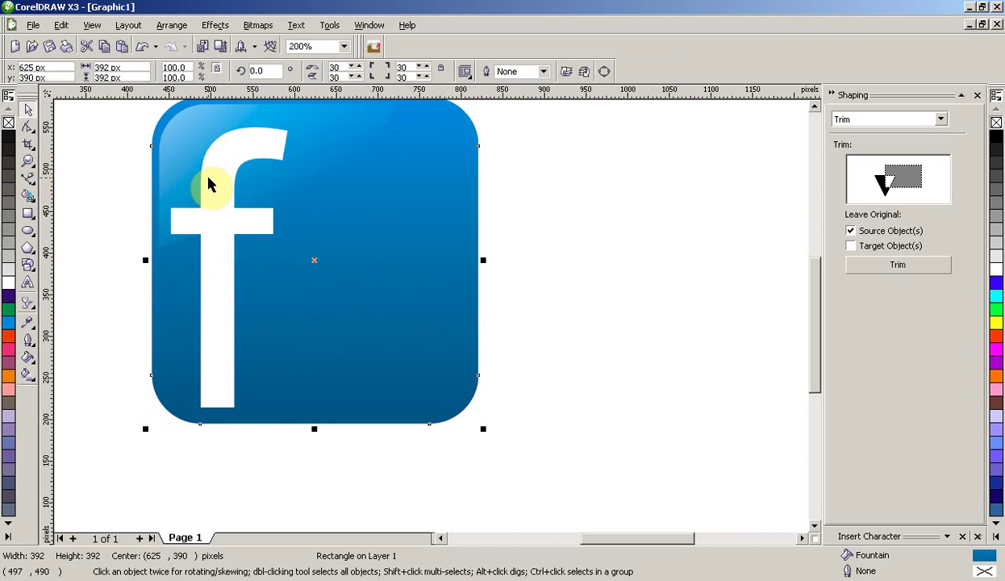
{"action": "scroll", "coordinate": [287, 222], "scroll_direction": "down", "scroll_amount": 1}
{"action": "left_click_drag", "start_coordinate": [360, 247], "coordinate": [377, 253]}
{"action": "right_click", "coordinate": [377, 253]}
{"action": "scroll", "coordinate": [554, 347], "scroll_direction": "up", "scroll_amount": 1}
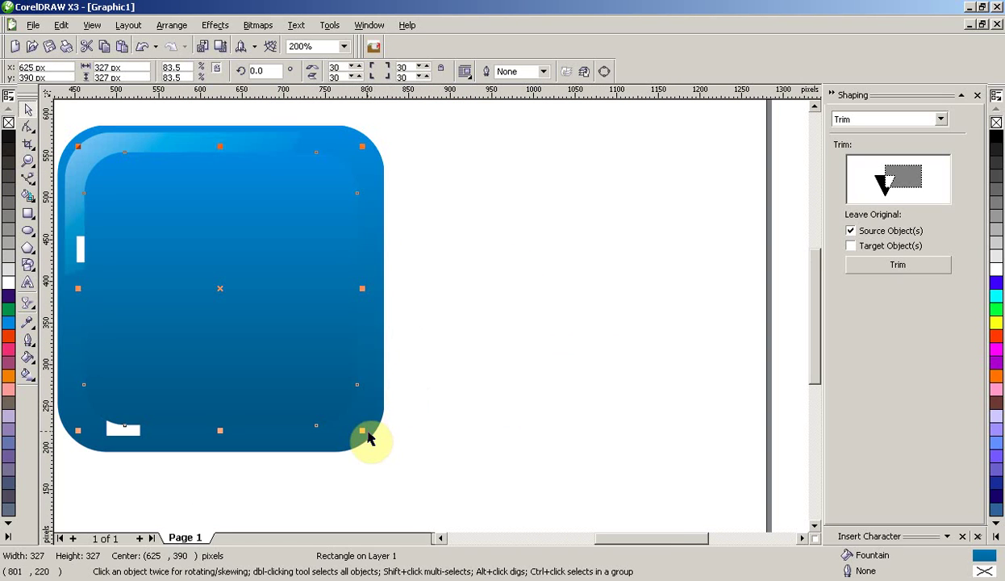
{"action": "left_click_drag", "start_coordinate": [362, 430], "coordinate": [384, 446]}
Step: Draw a closed Bezier curve around the icon's upper part, with its lower edge rising diagonally from the lower left to the right side
{"action": "left_click", "coordinate": [27, 178]}
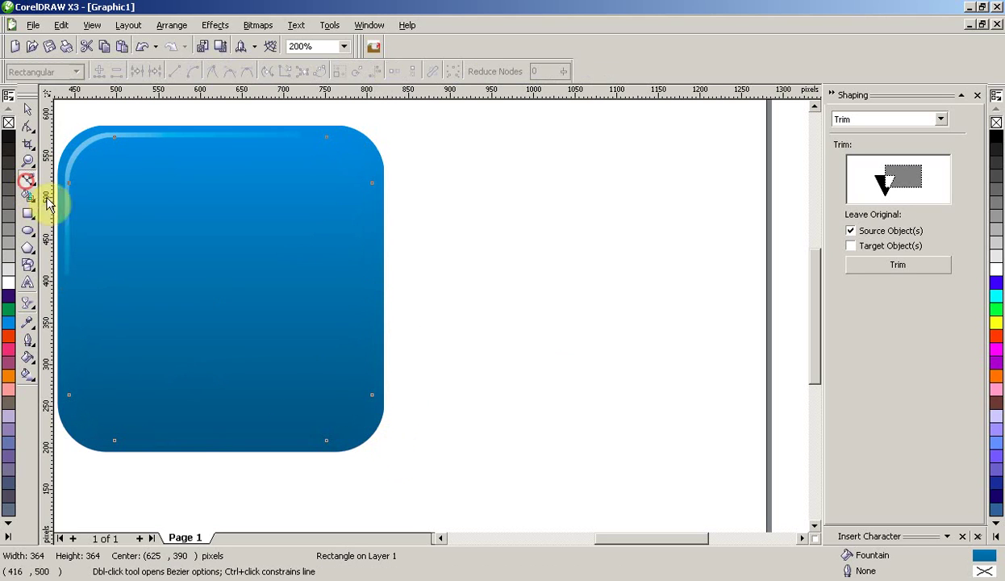
{"action": "scroll", "coordinate": [151, 337], "scroll_direction": "down", "scroll_amount": 1}
{"action": "left_click", "coordinate": [358, 361]}
{"action": "left_click_drag", "start_coordinate": [524, 312], "coordinate": [572, 297]}
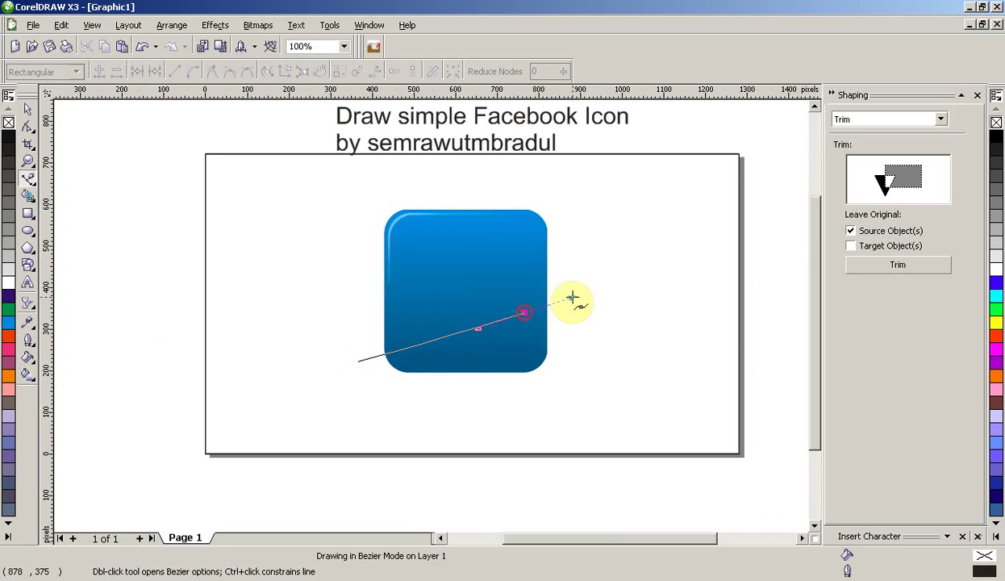
{"action": "left_click_drag", "start_coordinate": [597, 215], "coordinate": [574, 192]}
{"action": "left_click", "coordinate": [496, 178]}
{"action": "left_click_drag", "start_coordinate": [377, 217], "coordinate": [371, 245]}
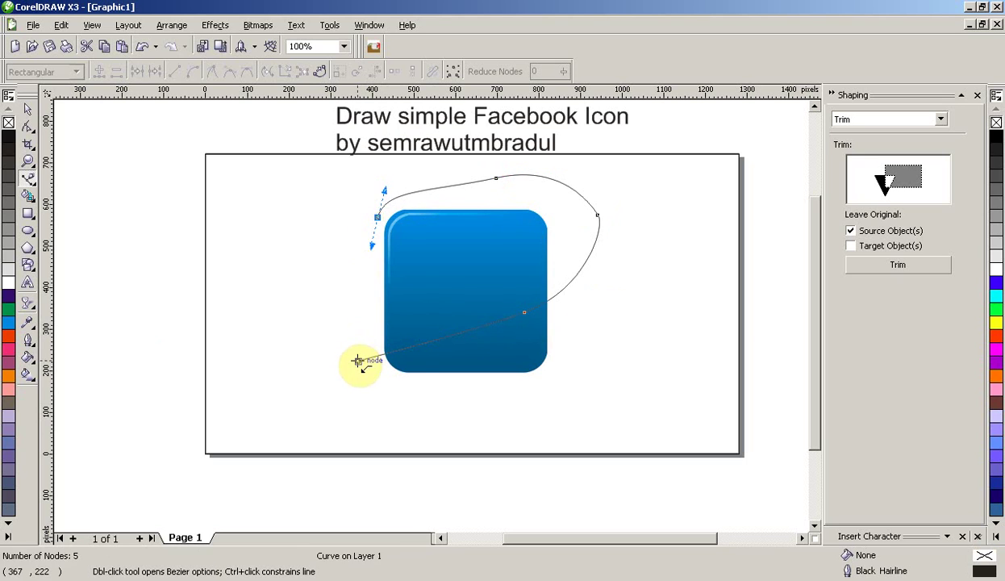
{"action": "left_click", "coordinate": [357, 360]}
Step: Trim the smaller rounded square with the Bezier curve without keeping the curve, and fill the remaining lower shape with white
{"action": "left_click", "coordinate": [883, 275]}
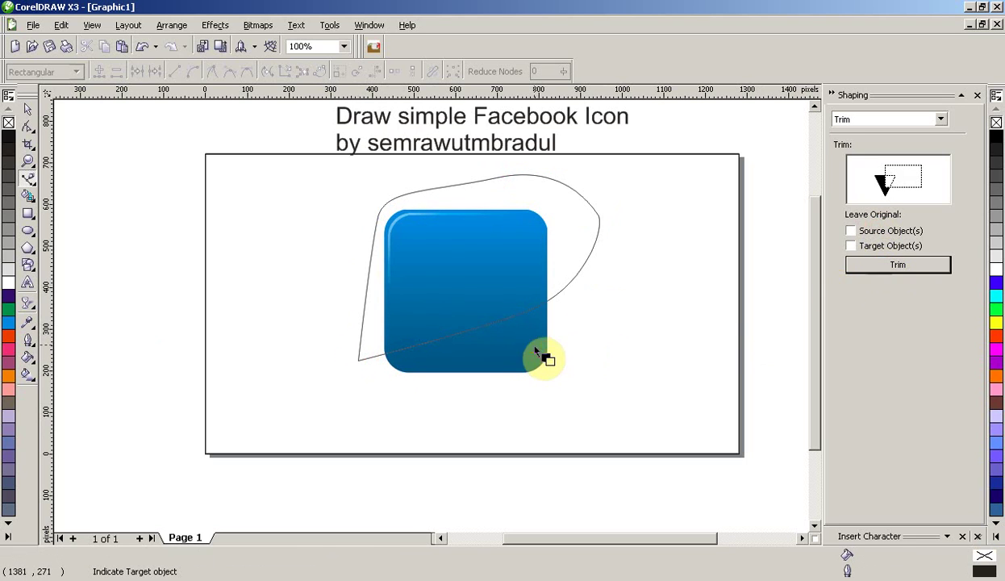
{"action": "left_click", "coordinate": [545, 356]}
{"action": "scroll", "coordinate": [516, 352], "scroll_direction": "up", "scroll_amount": 1}
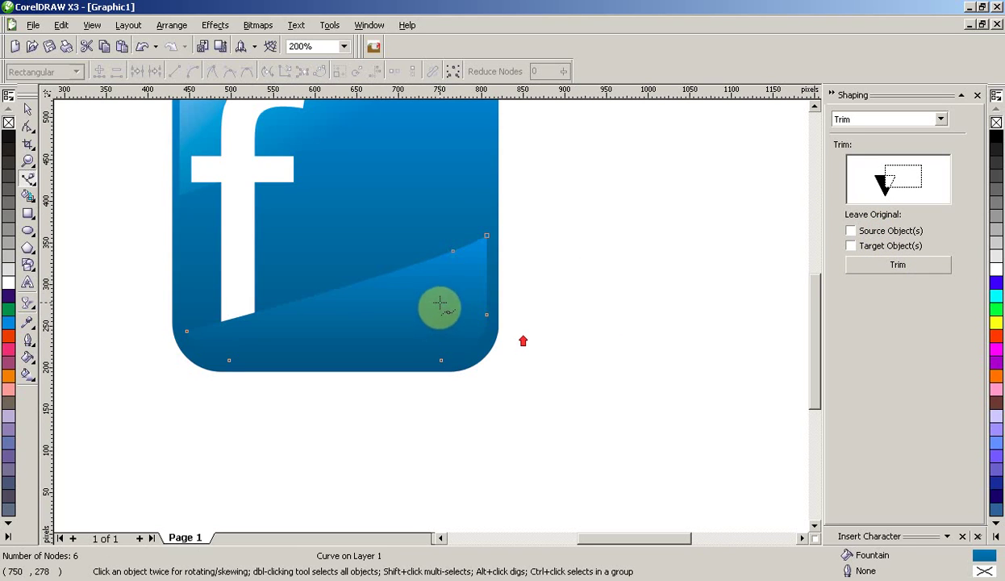
{"action": "left_click", "coordinate": [8, 282]}
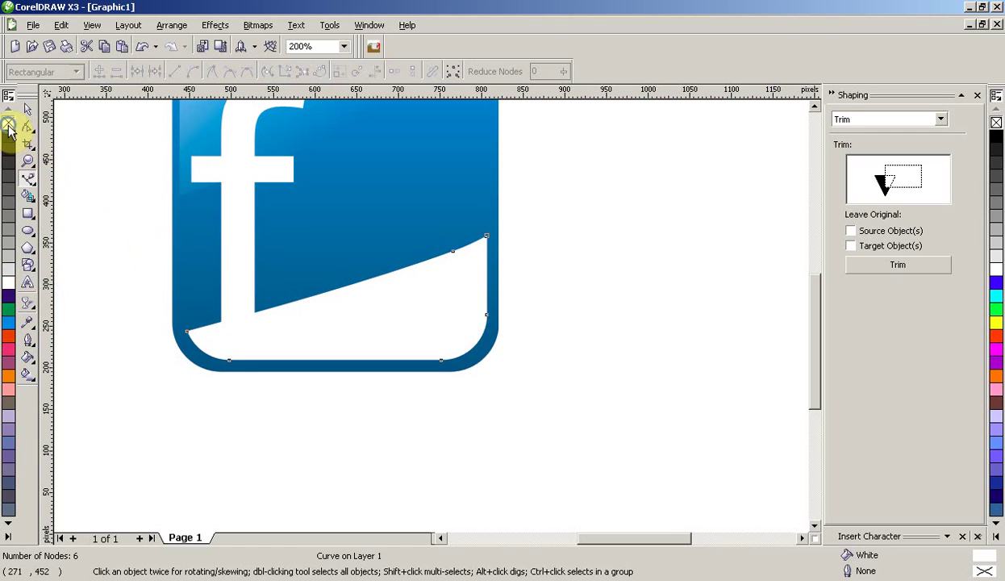
Step: Apply a linear transparency to the white lower shape, fading diagonally from beyond the icon's lower-right corner toward its centre
{"action": "left_click", "coordinate": [29, 303]}
{"action": "left_click_drag", "start_coordinate": [395, 402], "coordinate": [324, 252]}
{"action": "left_click_drag", "start_coordinate": [395, 402], "coordinate": [587, 526]}
{"action": "left_click_drag", "start_coordinate": [324, 251], "coordinate": [363, 245]}
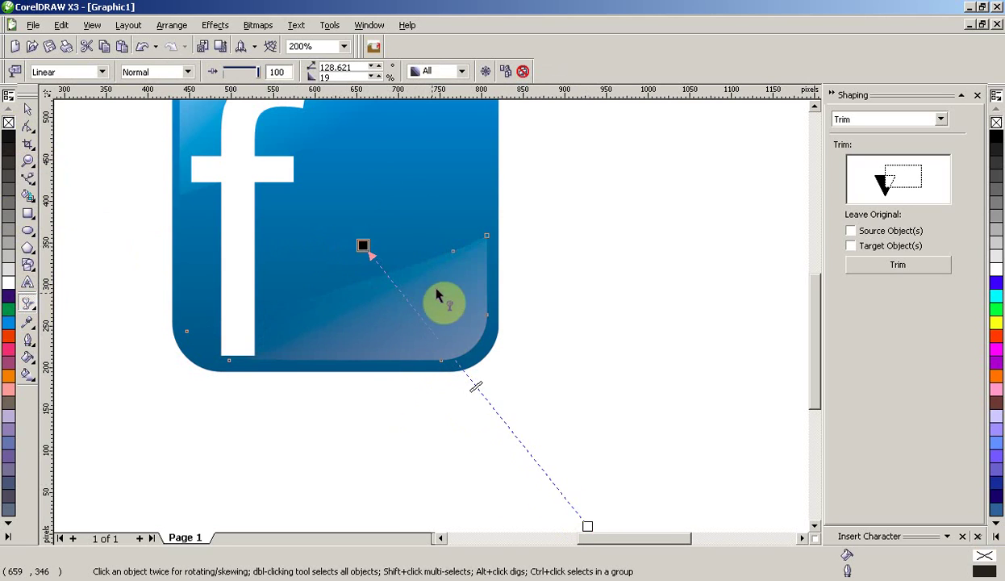
{"action": "scroll", "coordinate": [454, 316], "scroll_direction": "down", "scroll_amount": 1}
{"action": "left_click_drag", "start_coordinate": [502, 421], "coordinate": [498, 483]}
{"action": "left_click", "coordinate": [27, 109]}
{"action": "left_click", "coordinate": [221, 230]}
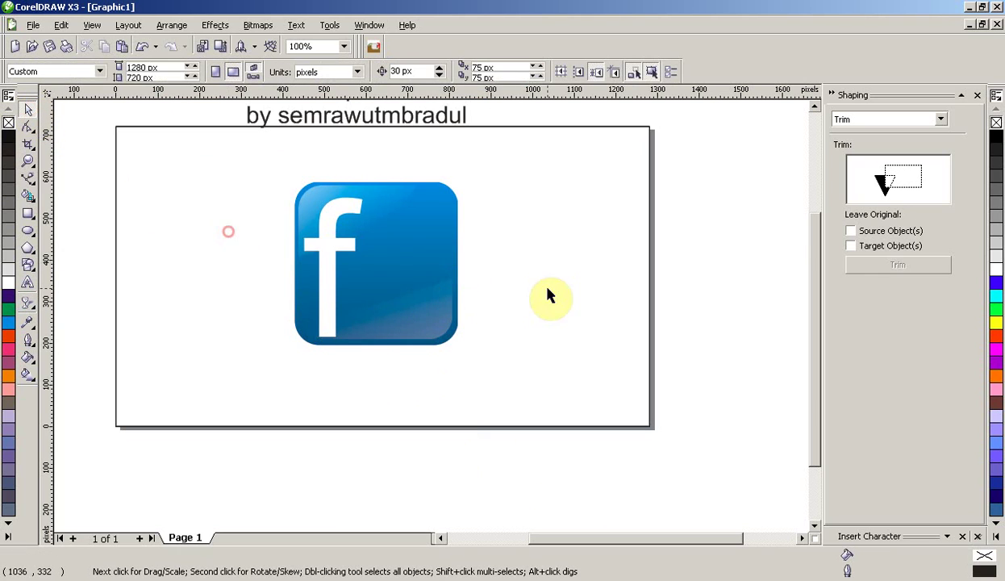
Step: Add a drop shadow to the large blue rounded square, cast straight down from its top edge to its bottom edge
{"action": "scroll", "coordinate": [432, 323], "scroll_direction": "up", "scroll_amount": 2}
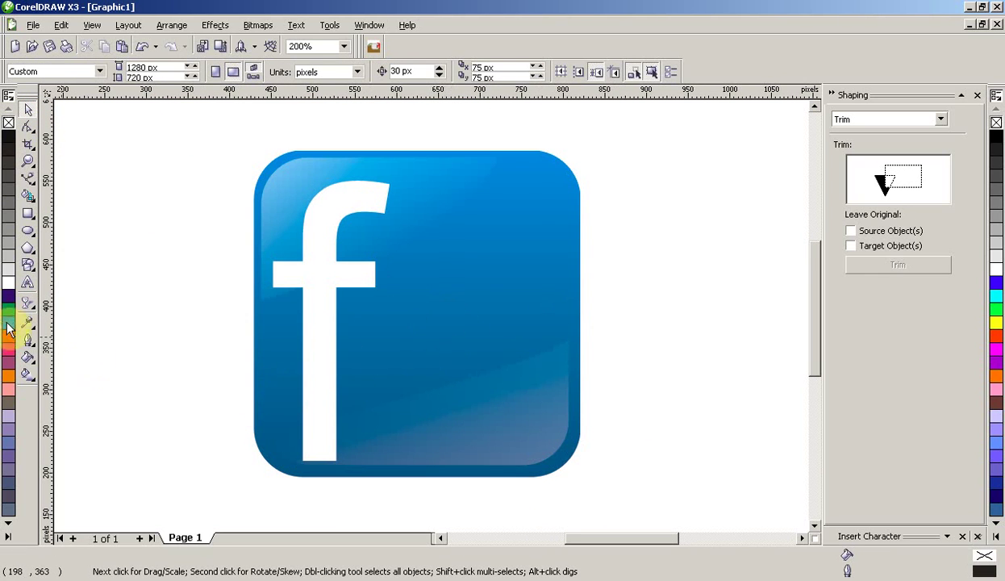
{"action": "left_click", "coordinate": [403, 328]}
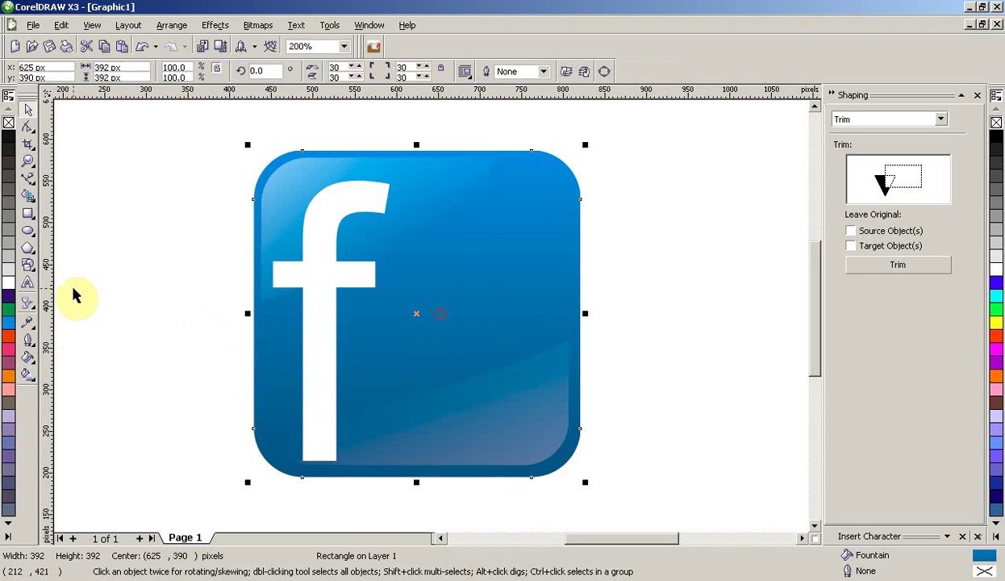
{"action": "left_click", "coordinate": [27, 304]}
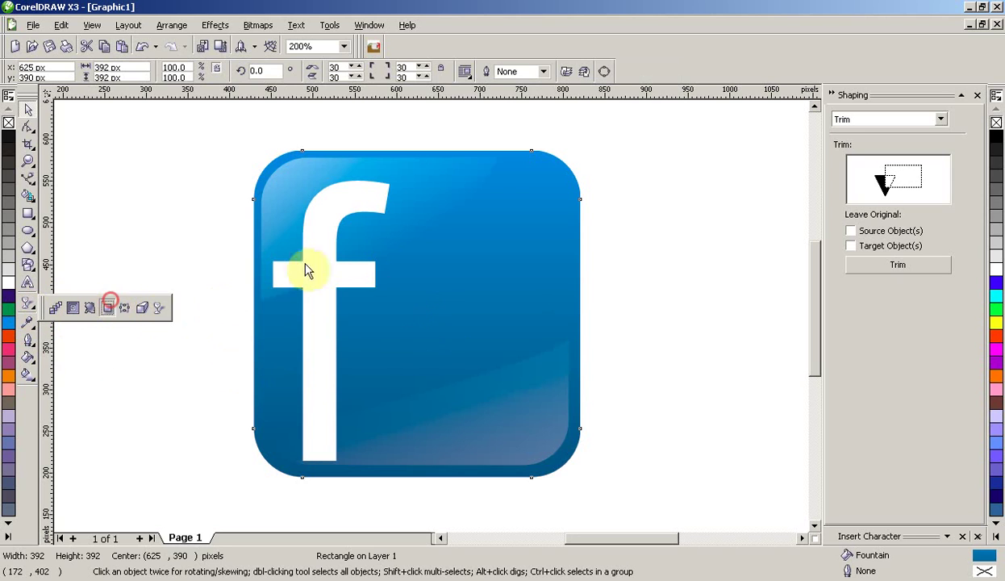
{"action": "left_click_drag", "start_coordinate": [416, 151], "coordinate": [416, 476]}
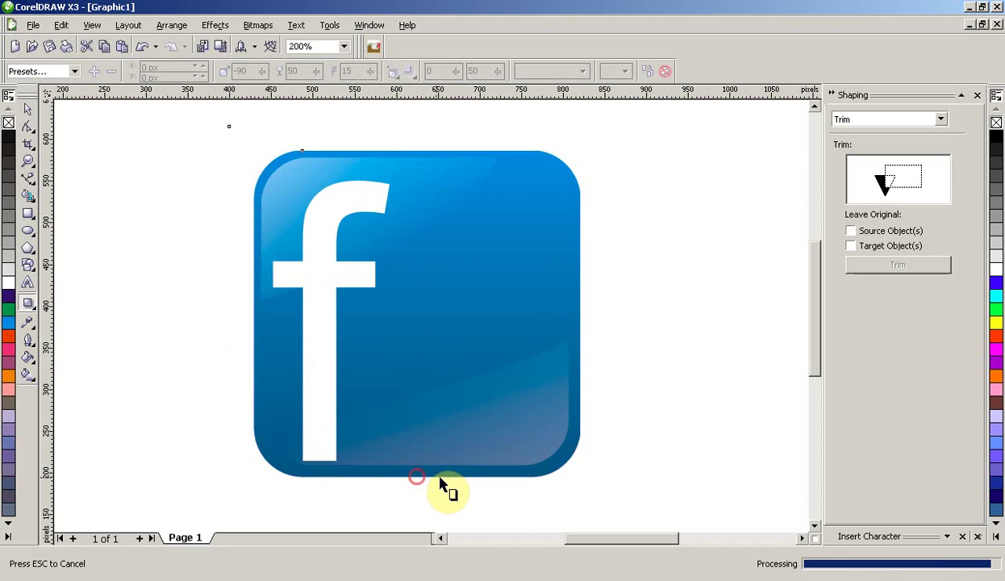
{"action": "left_click", "coordinate": [28, 109]}
{"action": "left_click", "coordinate": [111, 200]}
{"action": "scroll", "coordinate": [451, 325], "scroll_direction": "down", "scroll_amount": 2}
{"action": "scroll", "coordinate": [490, 323], "scroll_direction": "up", "scroll_amount": 1}
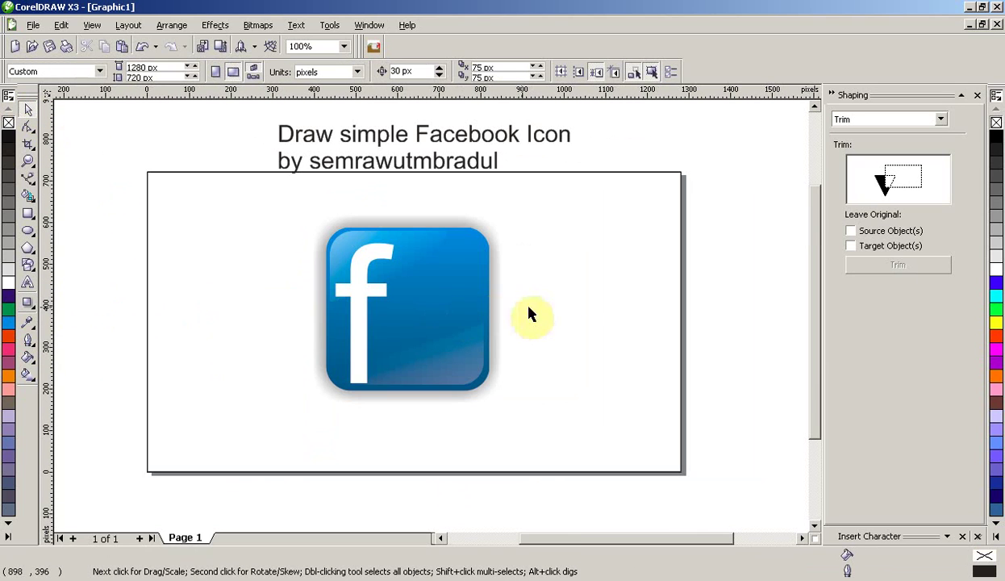
Step: Change the drop shadow colour of the rounded square to white
{"action": "left_click", "coordinate": [491, 295]}
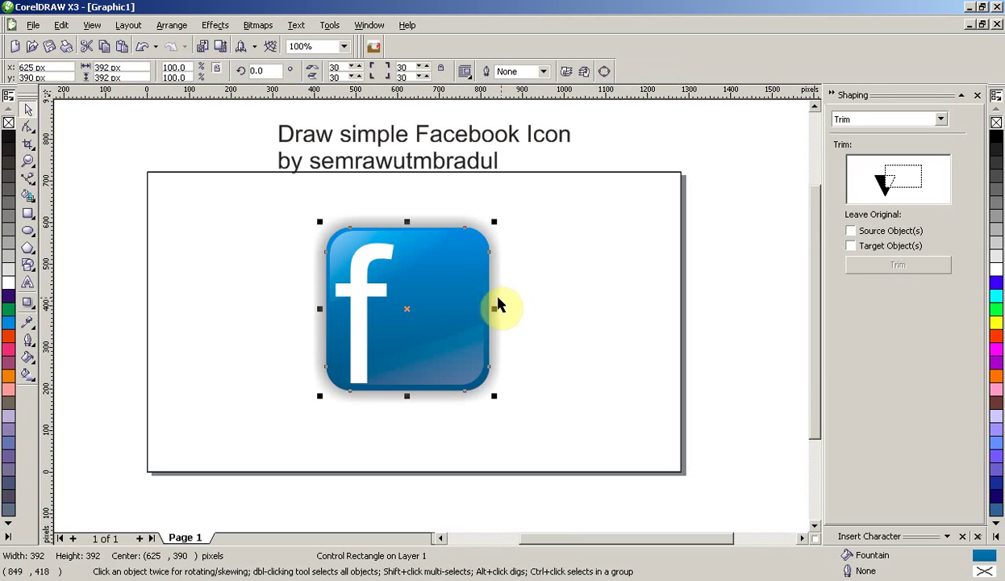
{"action": "left_click", "coordinate": [28, 307]}
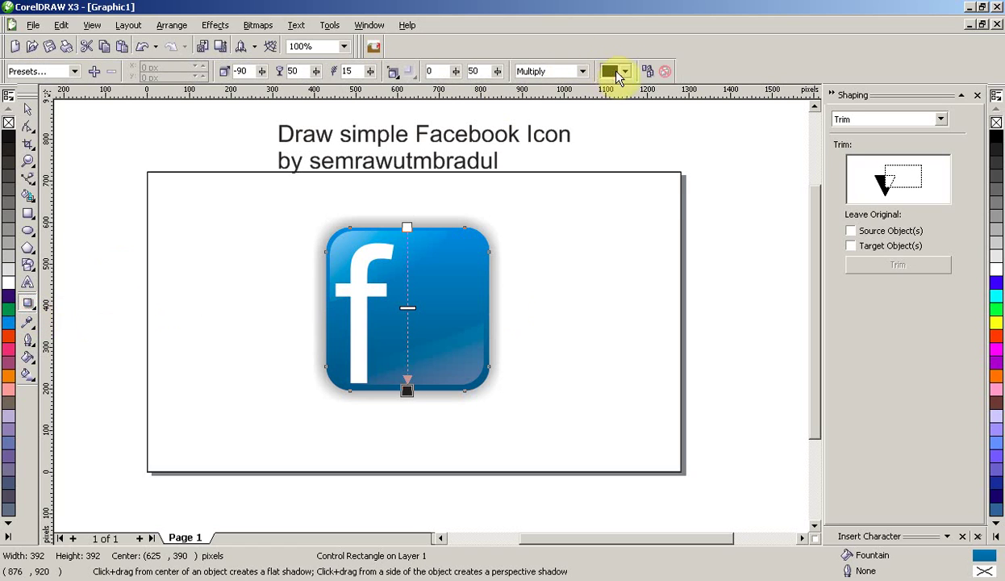
{"action": "left_click", "coordinate": [625, 71]}
{"action": "left_click", "coordinate": [617, 104]}
{"action": "left_click", "coordinate": [27, 109]}
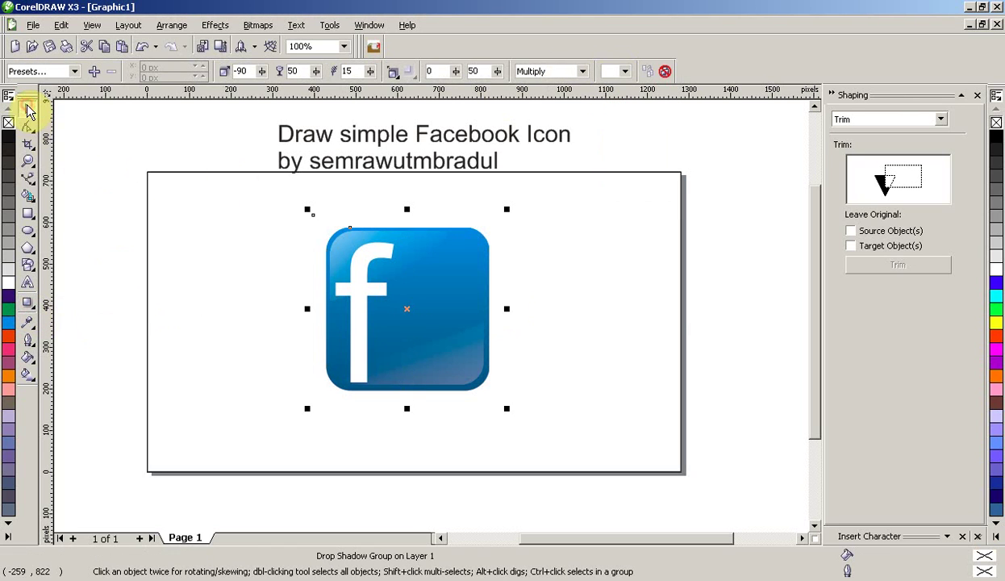
Step: Select the 1280 × 720 px page-sized rectangle behind the icon and fill it with cyan
{"action": "left_click", "coordinate": [166, 211]}
{"action": "right_click", "coordinate": [165, 211]}
{"action": "left_click", "coordinate": [194, 221]}
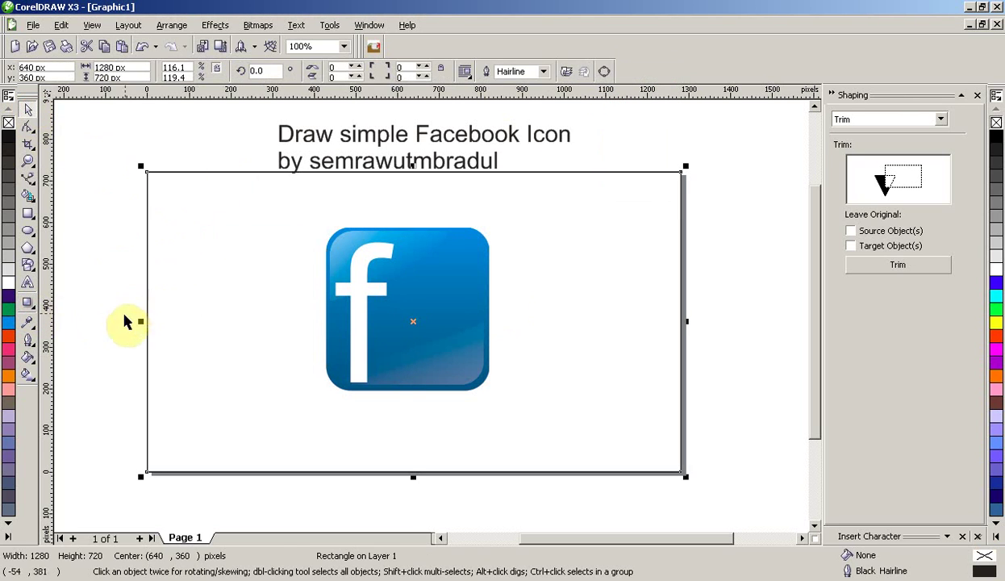
{"action": "left_click", "coordinate": [231, 347]}
{"action": "left_click", "coordinate": [8, 321]}
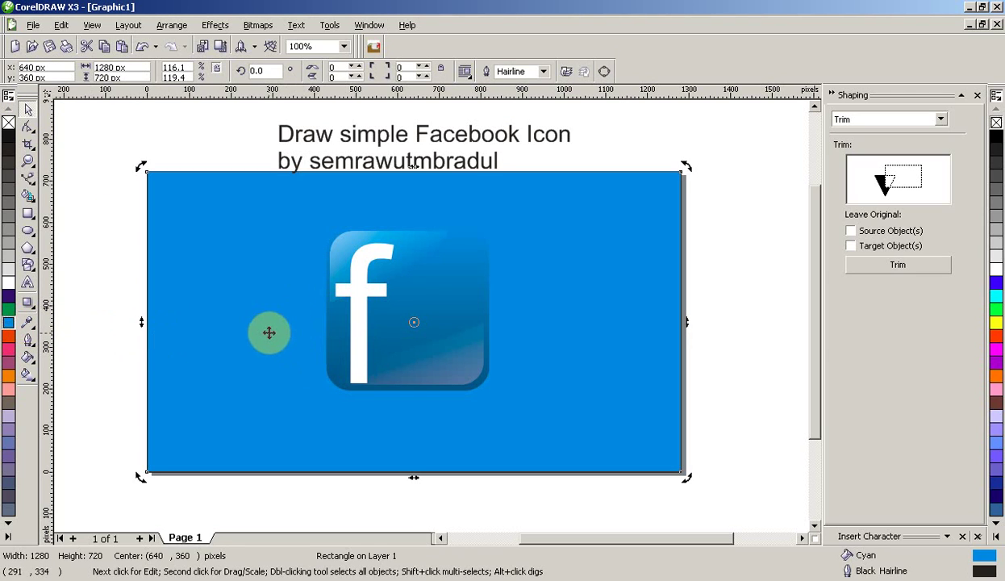
Step: Start a fountain fill for the background rectangle and set its type to Radial
{"action": "left_click", "coordinate": [34, 343]}
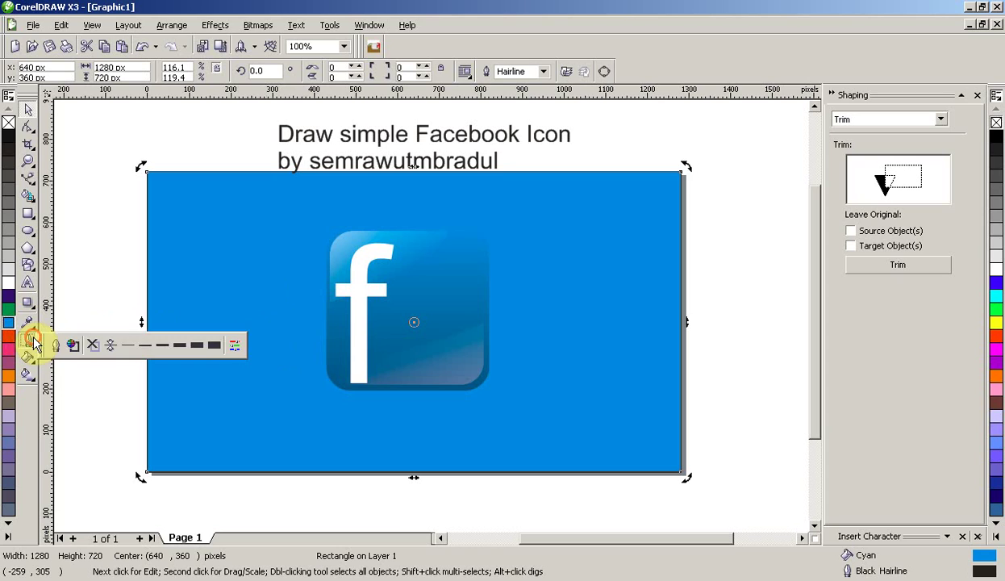
{"action": "left_click", "coordinate": [31, 360]}
{"action": "left_click", "coordinate": [71, 360]}
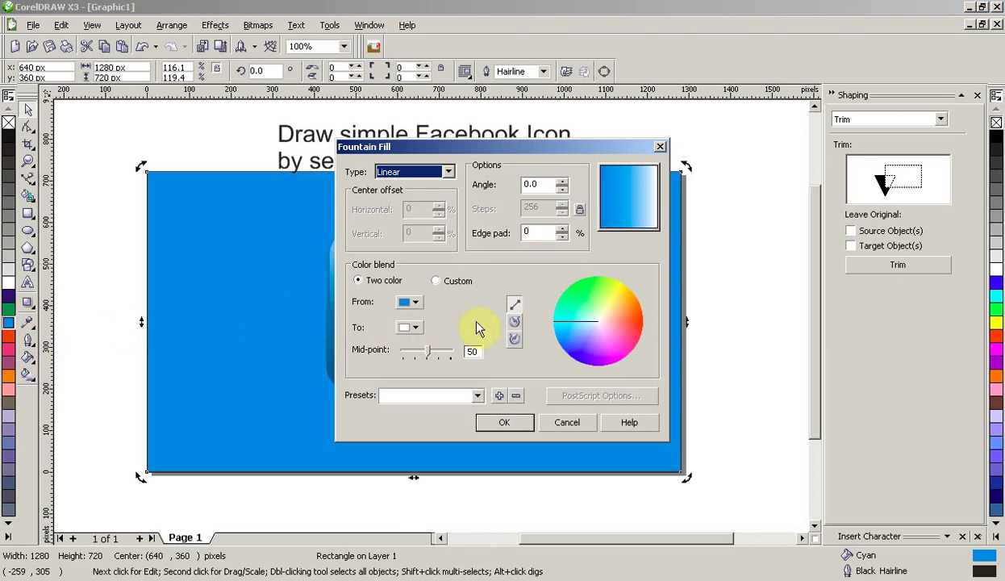
{"action": "left_click", "coordinate": [408, 172]}
{"action": "left_click", "coordinate": [409, 194]}
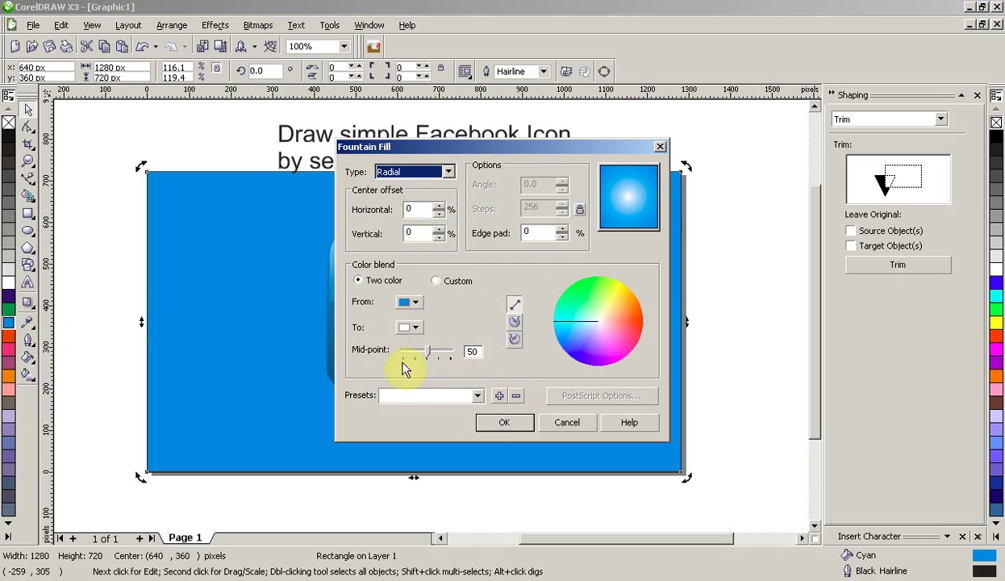
Step: Set the radial fill's To colour to a custom dark blue and apply the fill to the background rectangle
{"action": "left_click", "coordinate": [410, 327]}
{"action": "left_click", "coordinate": [469, 381]}
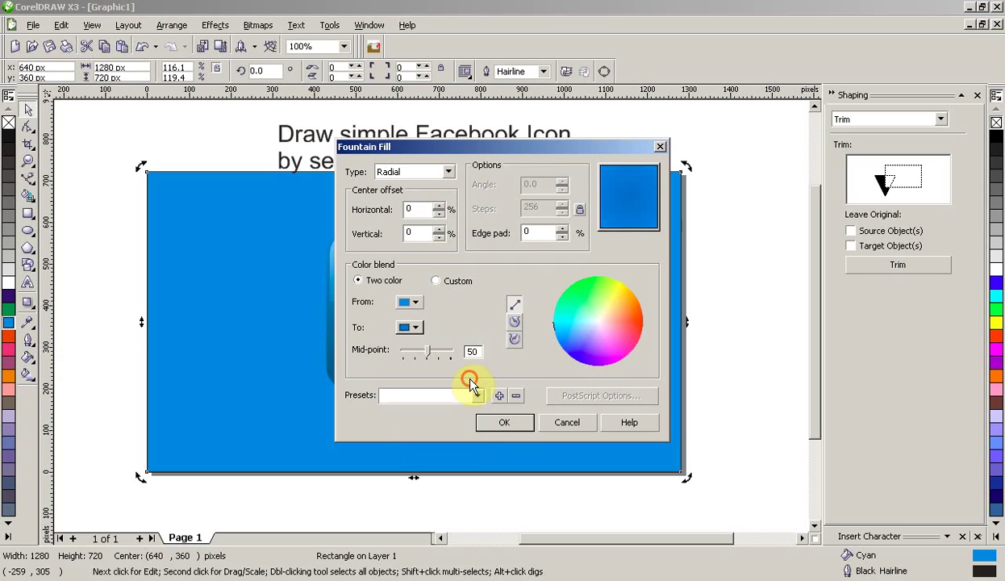
{"action": "left_click", "coordinate": [411, 328]}
{"action": "scroll", "coordinate": [469, 369], "scroll_direction": "down", "scroll_amount": 2}
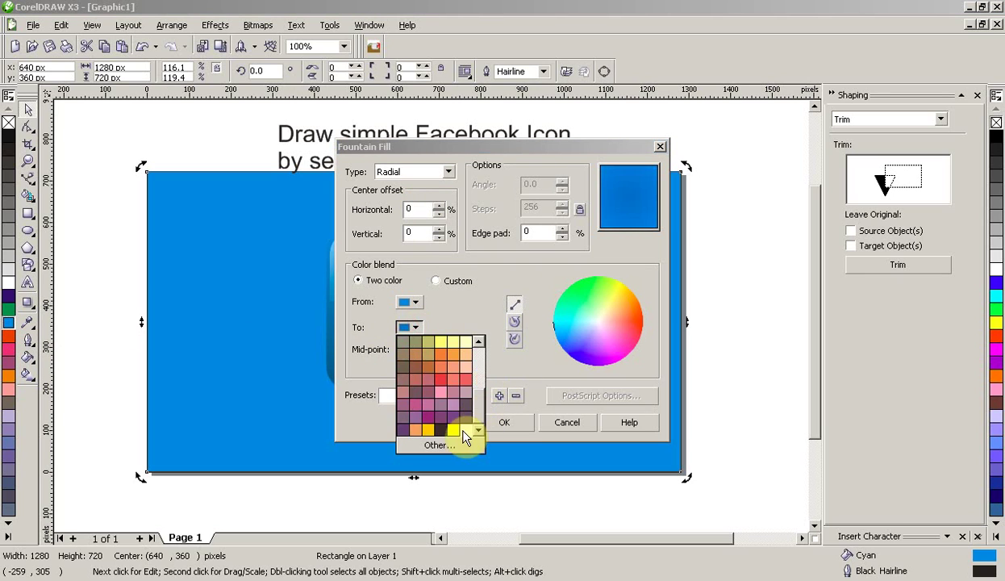
{"action": "left_click", "coordinate": [439, 445]}
{"action": "left_click_drag", "start_coordinate": [242, 251], "coordinate": [271, 292]}
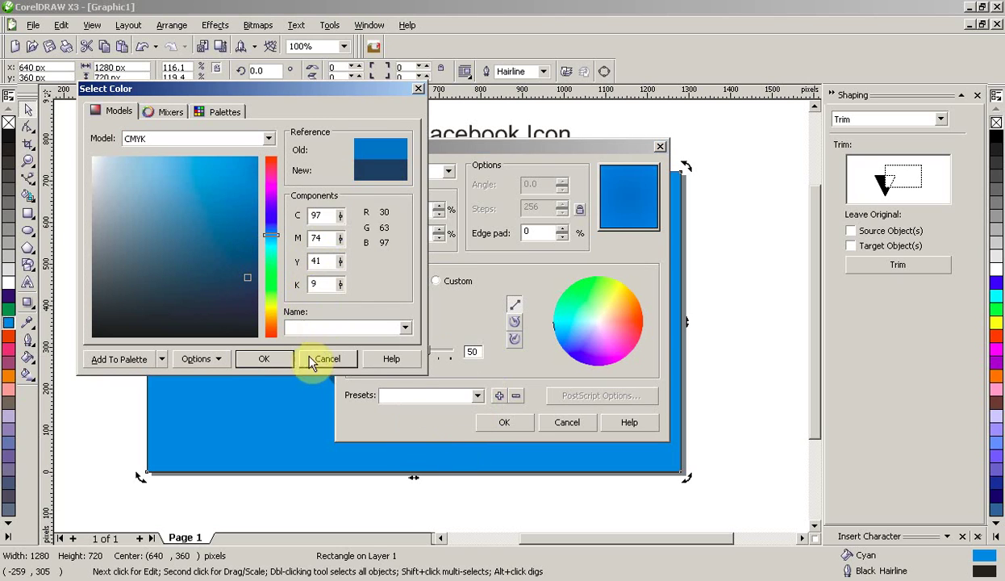
{"action": "left_click", "coordinate": [287, 356]}
{"action": "left_click", "coordinate": [497, 420]}
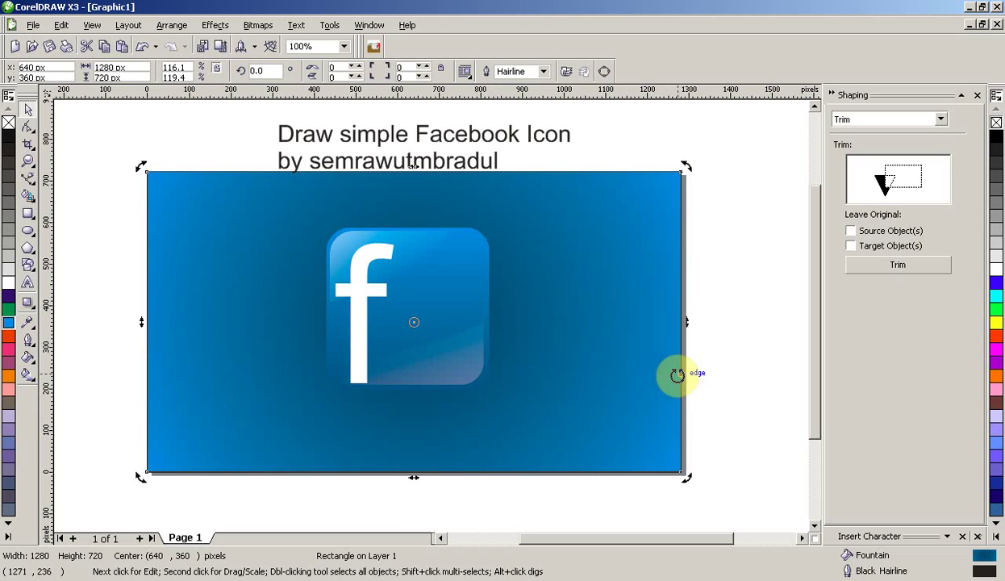
Step: Undo the last background fill and start a new fountain fill for the rectangle with a custom dark blue From colour
{"action": "key", "text": "ctrl+z"}
{"action": "left_click", "coordinate": [28, 357]}
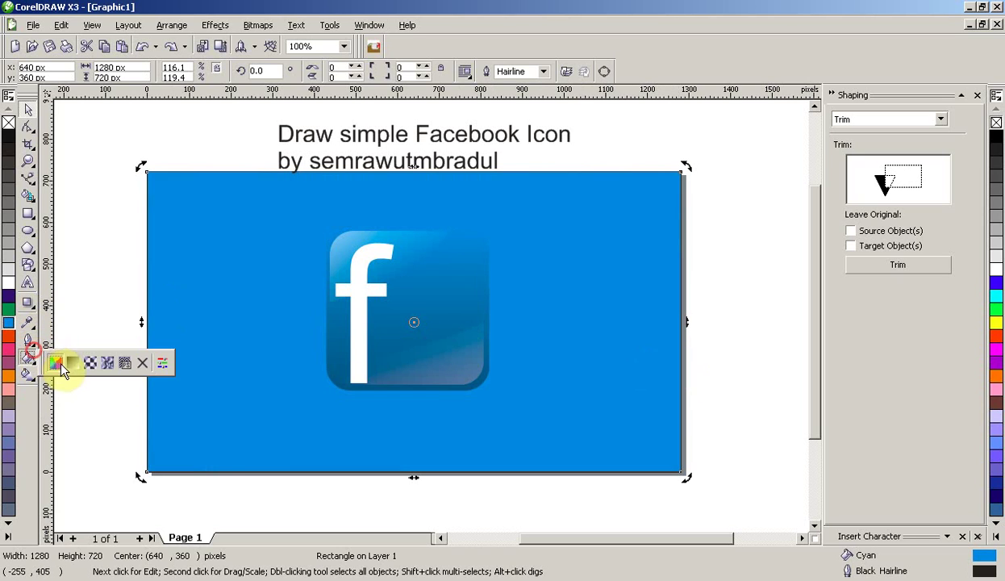
{"action": "left_click", "coordinate": [66, 364]}
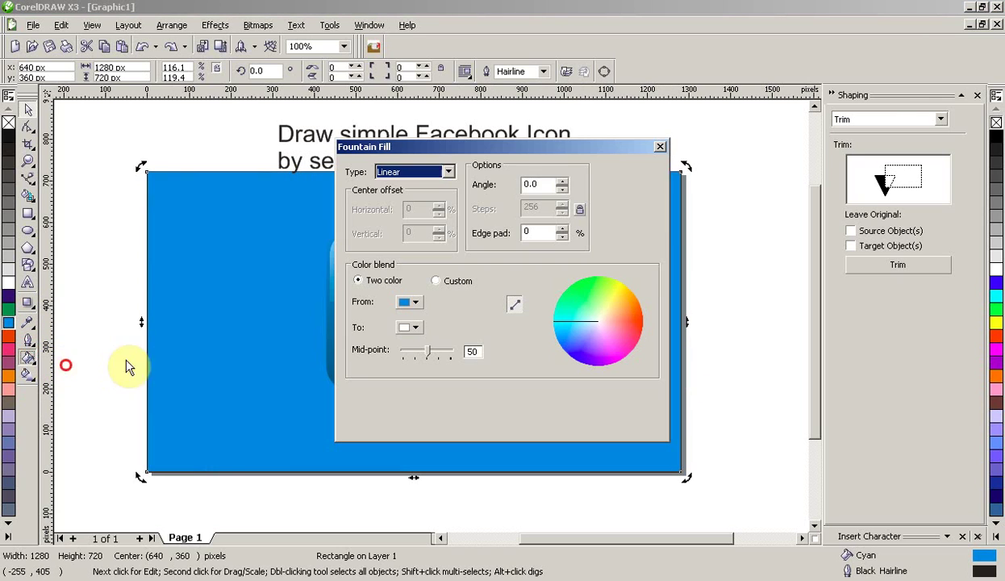
{"action": "left_click", "coordinate": [413, 303]}
{"action": "left_click", "coordinate": [440, 417]}
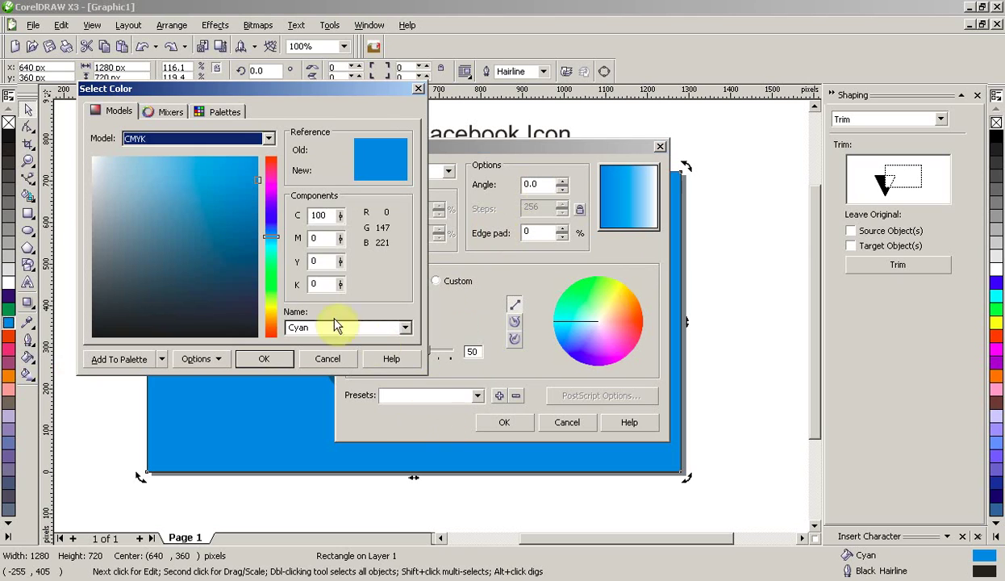
{"action": "left_click", "coordinate": [236, 258]}
{"action": "left_click", "coordinate": [256, 269]}
{"action": "left_click", "coordinate": [287, 363]}
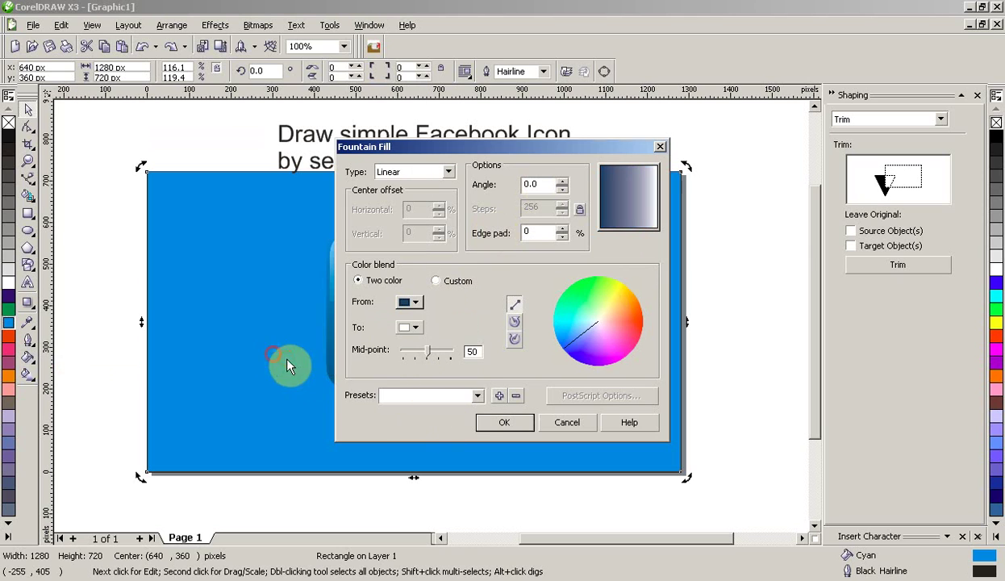
Step: Set the fountain fill's To colour to cyan and its type to Radial, and apply it to the background rectangle
{"action": "left_click", "coordinate": [410, 327]}
{"action": "left_click", "coordinate": [428, 360]}
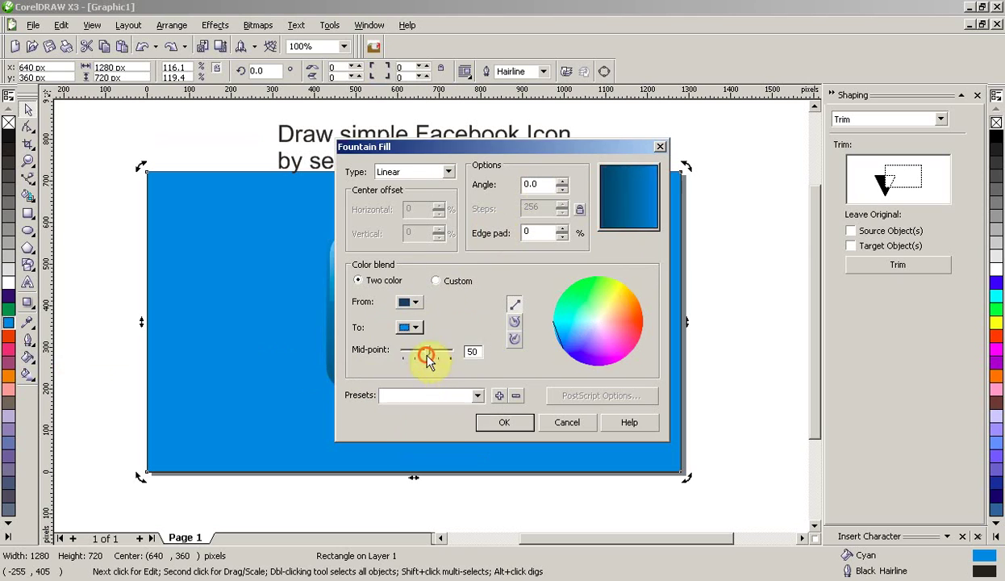
{"action": "left_click", "coordinate": [415, 172]}
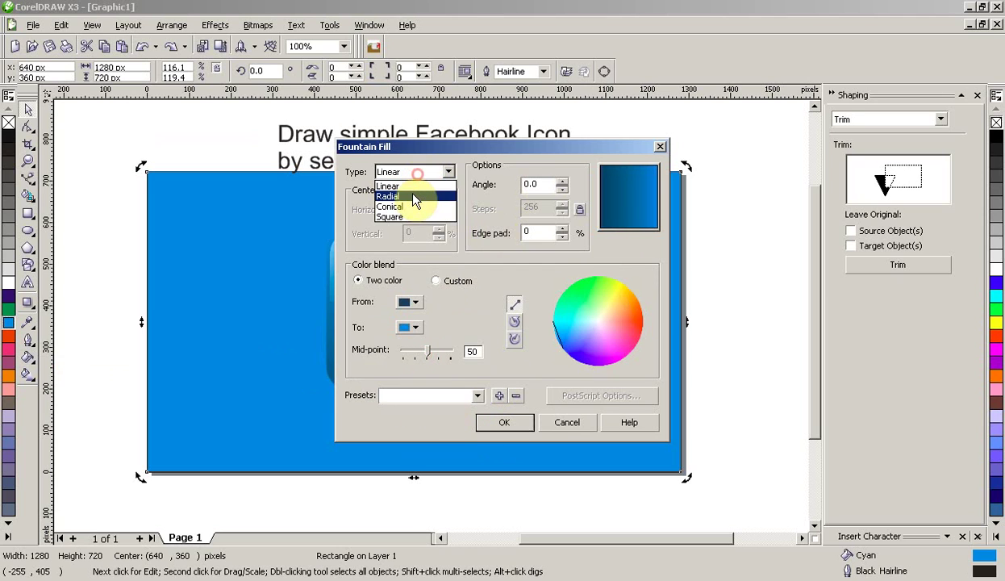
{"action": "left_click", "coordinate": [412, 187]}
{"action": "left_click", "coordinate": [520, 425]}
{"action": "left_click", "coordinate": [710, 318]}
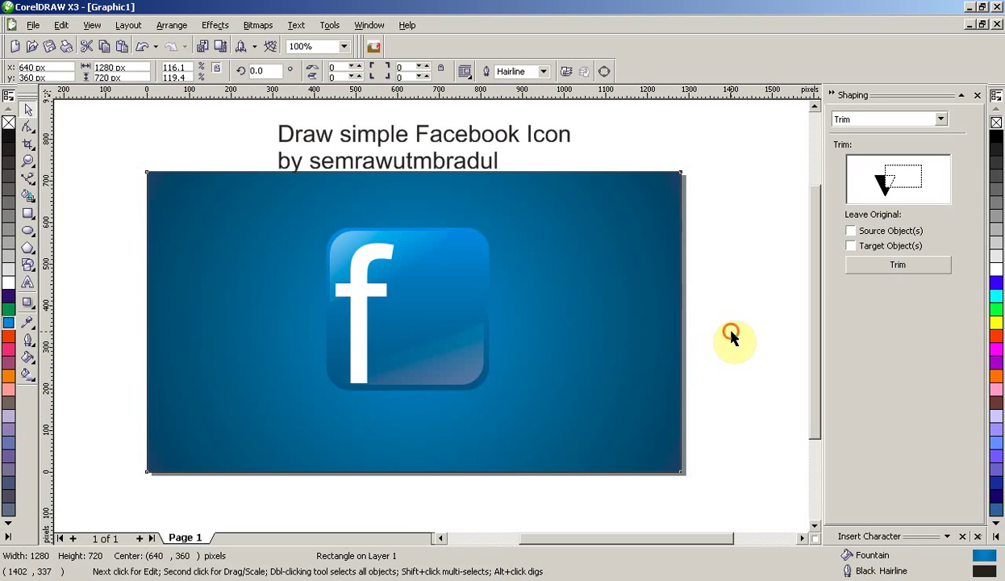
{"action": "scroll", "coordinate": [479, 318], "scroll_direction": "down", "scroll_amount": 1}
{"action": "scroll", "coordinate": [431, 321], "scroll_direction": "up", "scroll_amount": 1}
Step: Fill the background rectangle with plain cyan again
{"action": "left_click", "coordinate": [530, 321]}
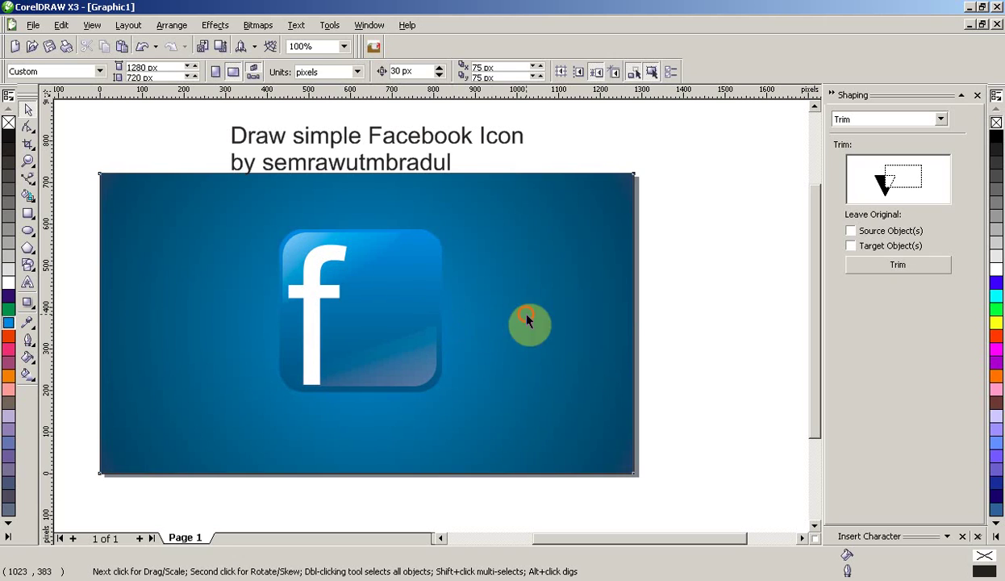
{"action": "left_click", "coordinate": [8, 322]}
{"action": "left_click", "coordinate": [61, 316]}
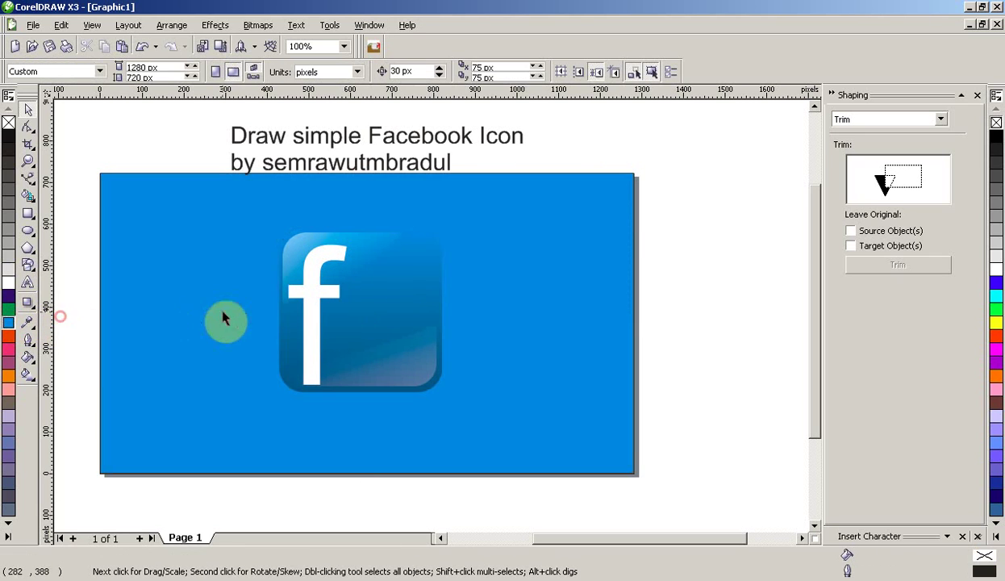
Step: Group the five objects that make up the icon and centre the group on the page
{"action": "scroll", "coordinate": [325, 301], "scroll_direction": "down", "scroll_amount": 1}
{"action": "scroll", "coordinate": [519, 318], "scroll_direction": "up", "scroll_amount": 1}
{"action": "left_click_drag", "start_coordinate": [678, 209], "coordinate": [146, 438]}
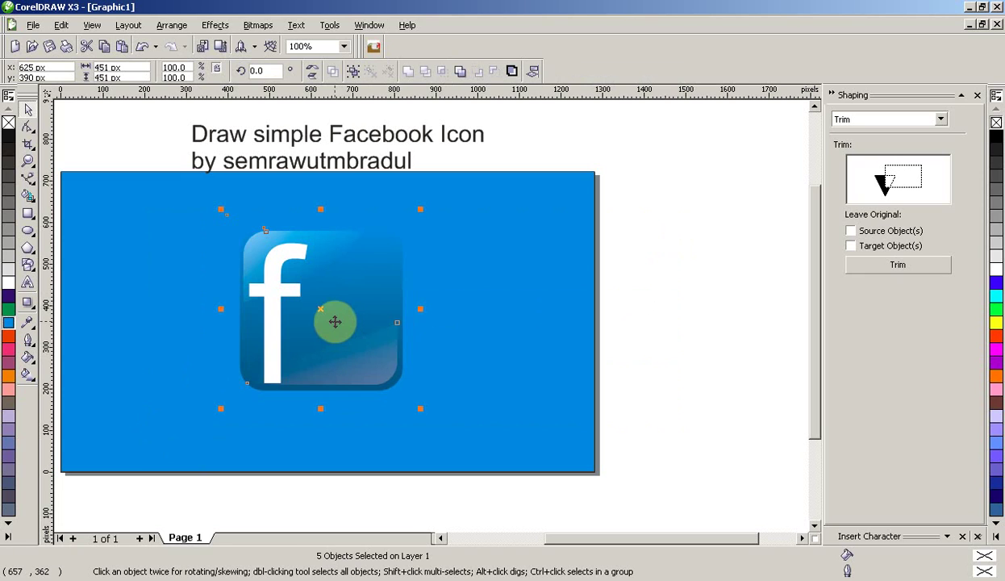
{"action": "key", "text": "ctrl+g"}
{"action": "key", "text": "p"}
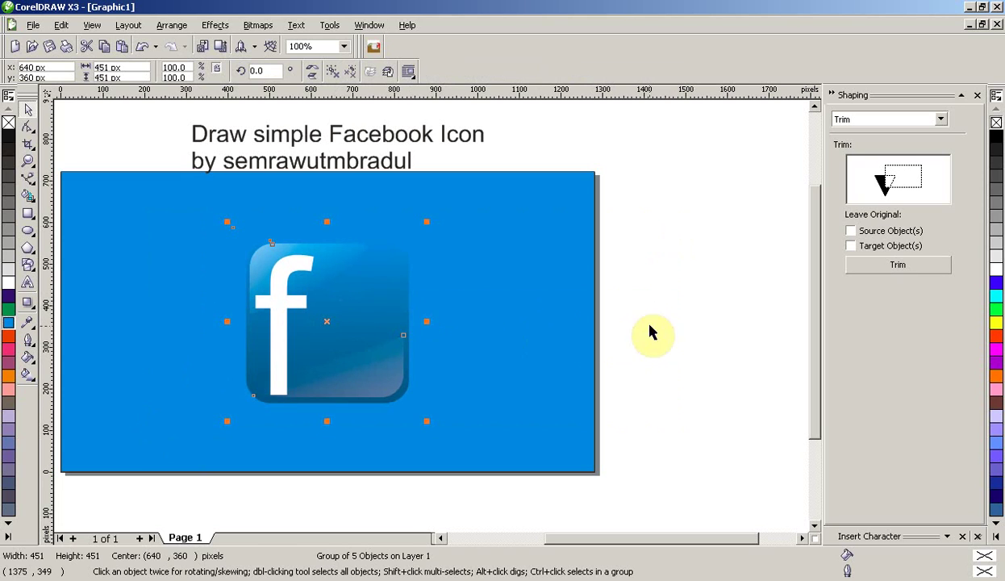
{"action": "left_click", "coordinate": [666, 304]}
Step: Apply a Radial two-colour fountain fill from cyan to white to the background rectangle
{"action": "left_click", "coordinate": [460, 318]}
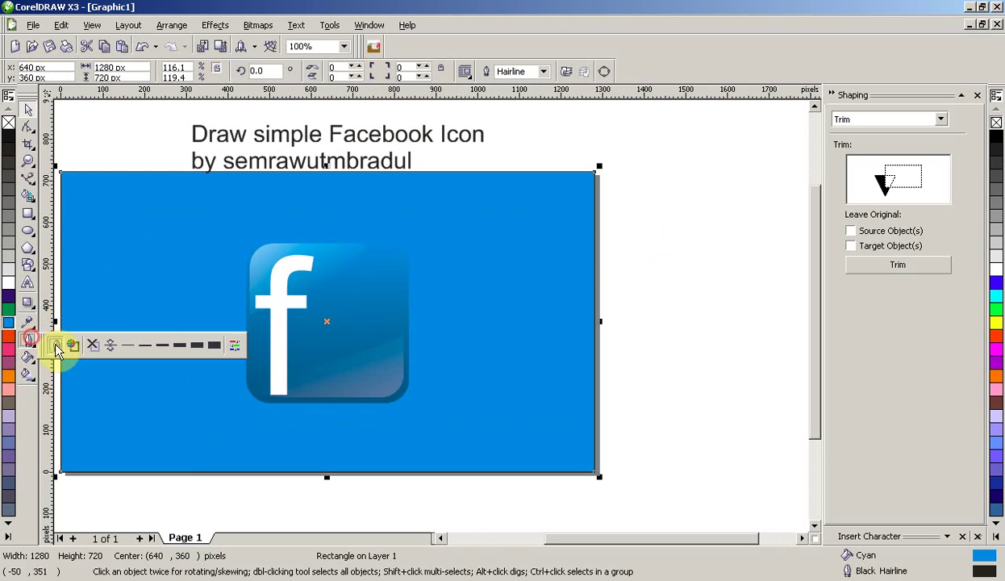
{"action": "left_click", "coordinate": [27, 366]}
{"action": "left_click", "coordinate": [72, 363]}
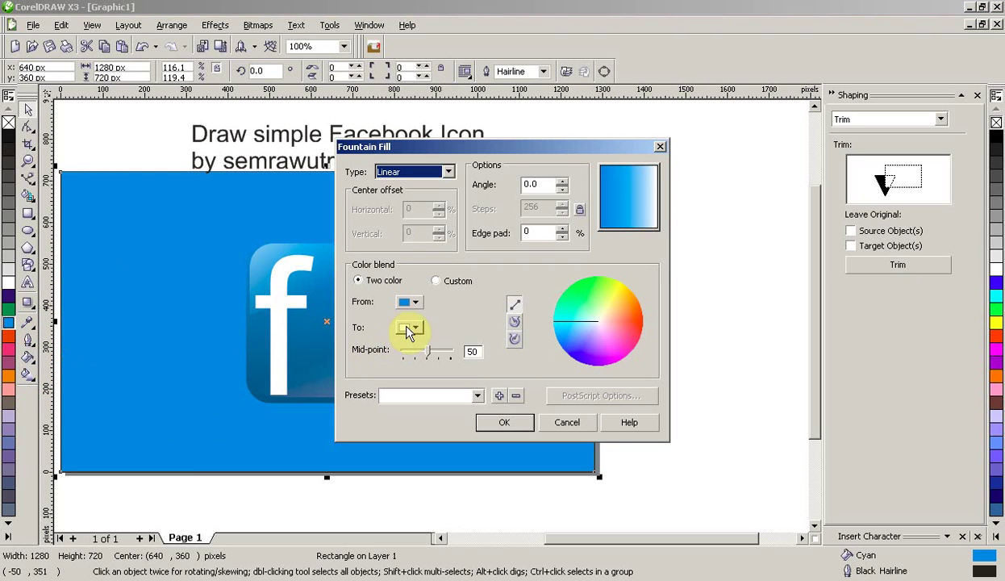
{"action": "left_click", "coordinate": [436, 179]}
{"action": "left_click", "coordinate": [427, 193]}
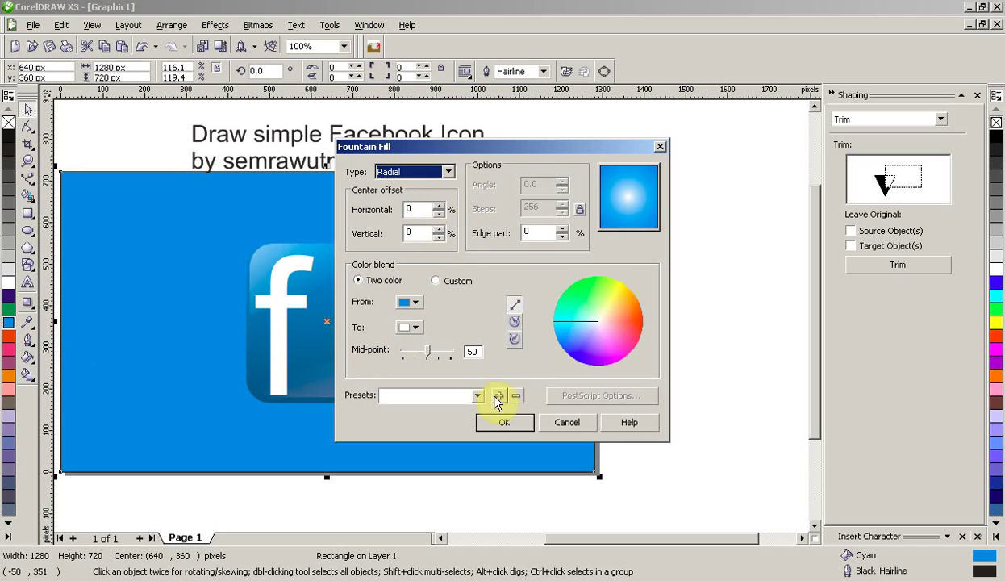
{"action": "left_click", "coordinate": [504, 422]}
{"action": "left_click", "coordinate": [709, 342]}
{"action": "scroll", "coordinate": [414, 325], "scroll_direction": "down", "scroll_amount": 2}
{"action": "scroll", "coordinate": [412, 321], "scroll_direction": "left", "scroll_amount": 1}
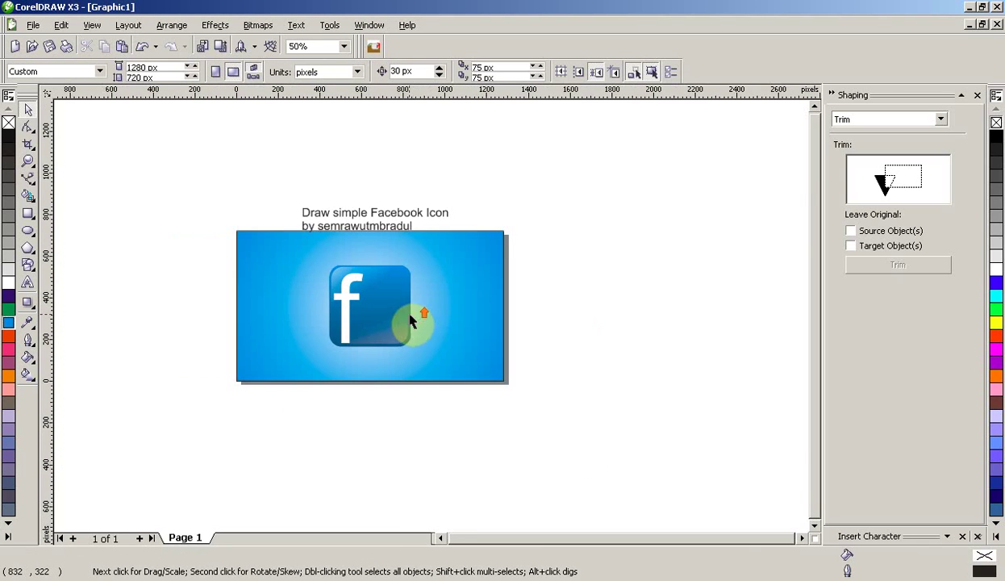
{"action": "scroll", "coordinate": [412, 321], "scroll_direction": "up", "scroll_amount": 2}
{"action": "left_click_drag", "start_coordinate": [104, 166], "coordinate": [94, 244]}
{"action": "right_click", "coordinate": [921, 579]}
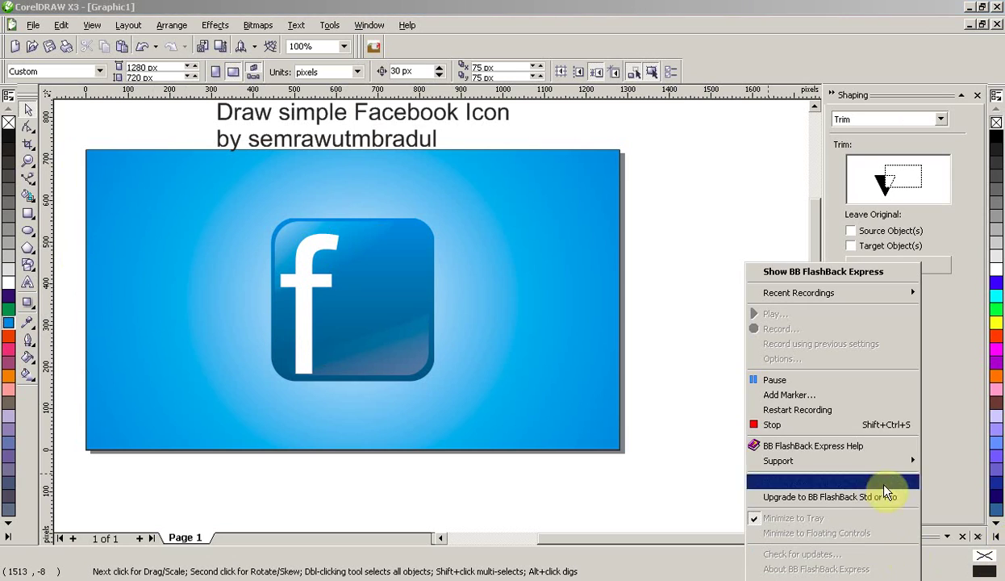